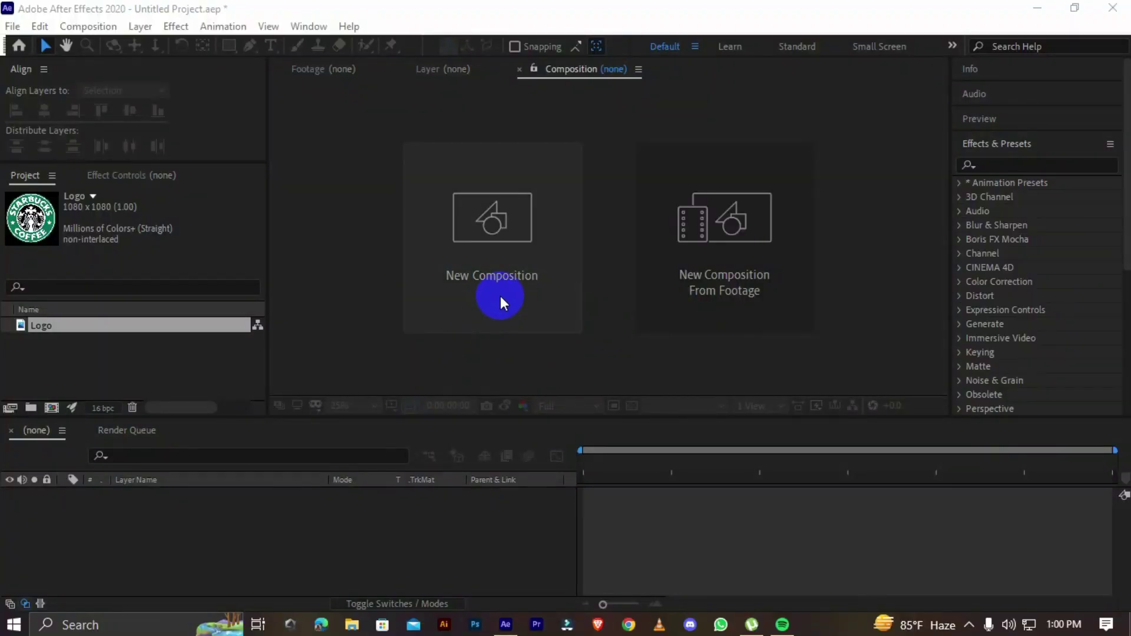
Create a 1920×1080, 30 fps, 10-second composition named 'Logo Particle Animation'.
{"action": "left_click", "coordinate": [500, 296]}
{"action": "type", "text": "Logo Particle Animation"}
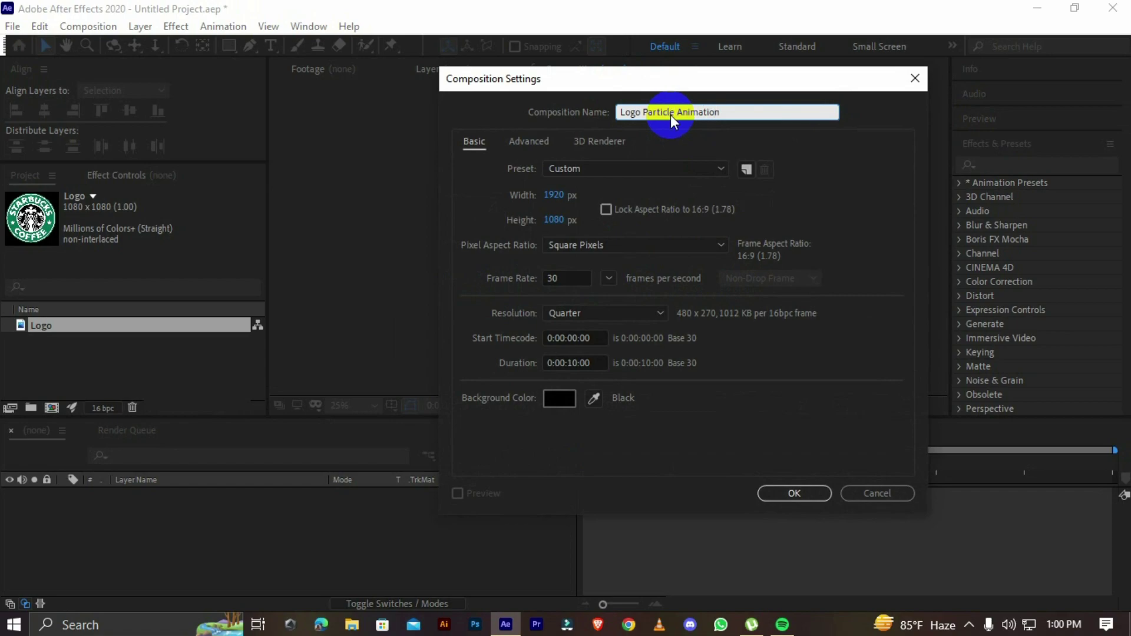
{"action": "left_click", "coordinate": [778, 492]}
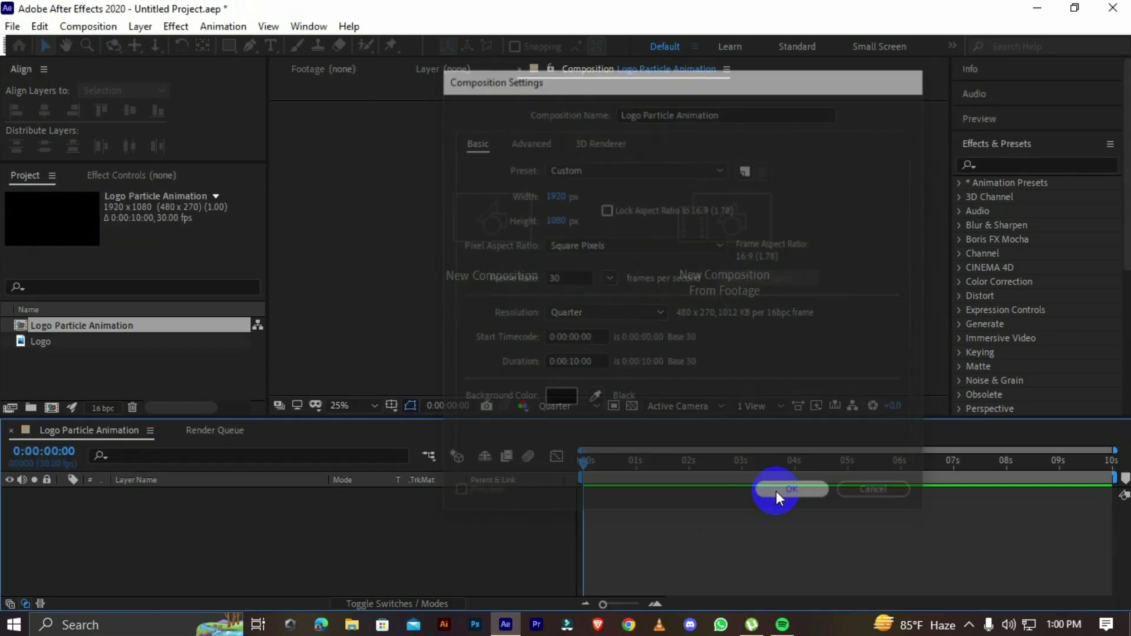
Place the Logo footage in the composition and scale it down to 45%.
{"action": "left_click_drag", "start_coordinate": [43, 326], "coordinate": [188, 494]}
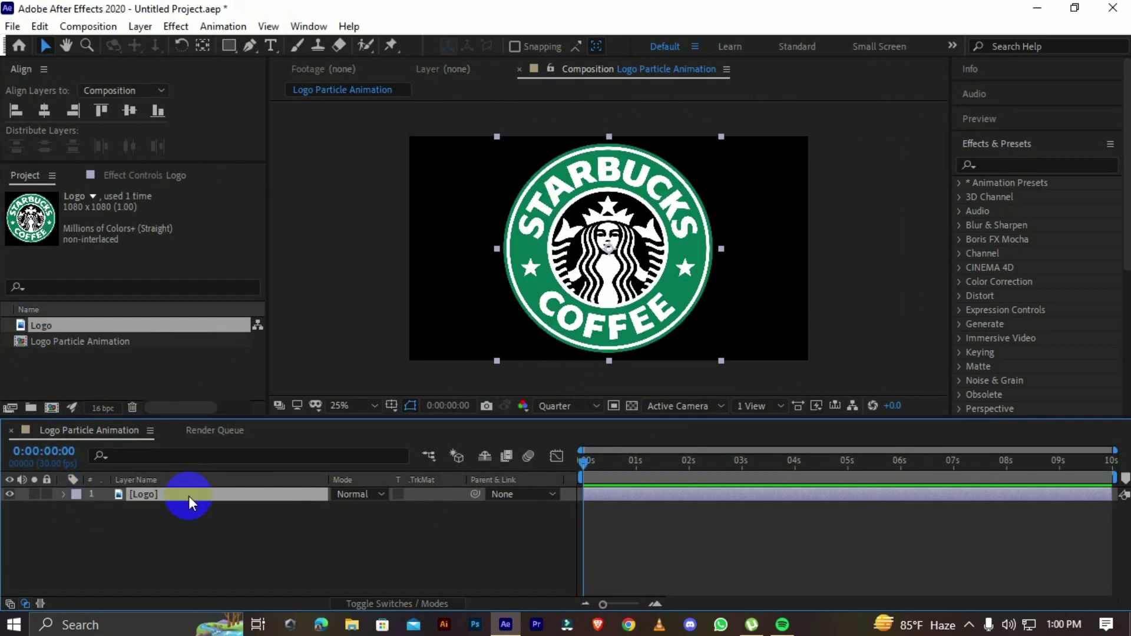
{"action": "key", "text": "s"}
{"action": "left_click_drag", "start_coordinate": [355, 508], "coordinate": [379, 510]}
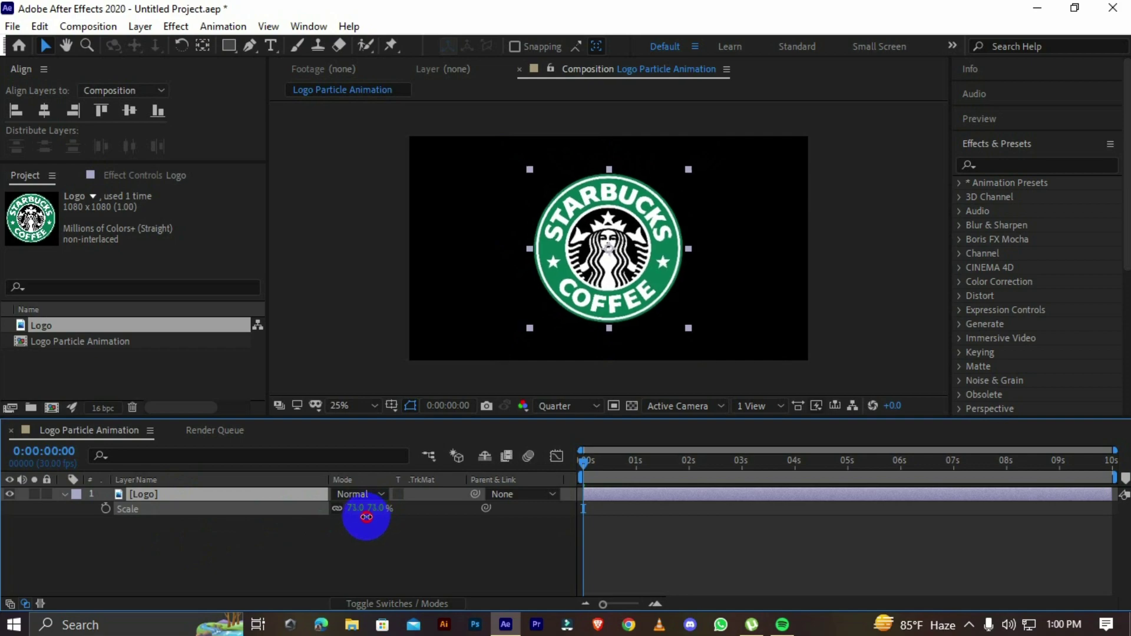
{"action": "left_click", "coordinate": [298, 544]}
{"action": "left_click", "coordinate": [257, 495]}
{"action": "left_click", "coordinate": [63, 495]}
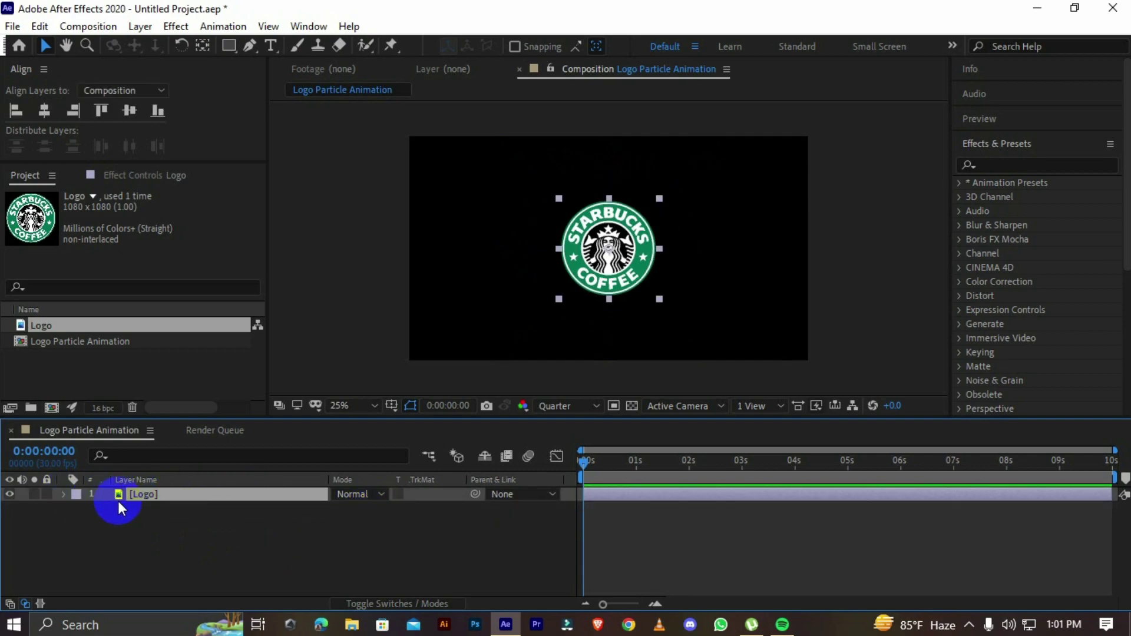
Pre-compose the Logo layer into its own composition named 'Logo'.
{"action": "right_click", "coordinate": [117, 501]}
{"action": "left_click", "coordinate": [227, 402]}
{"action": "left_click", "coordinate": [590, 208]}
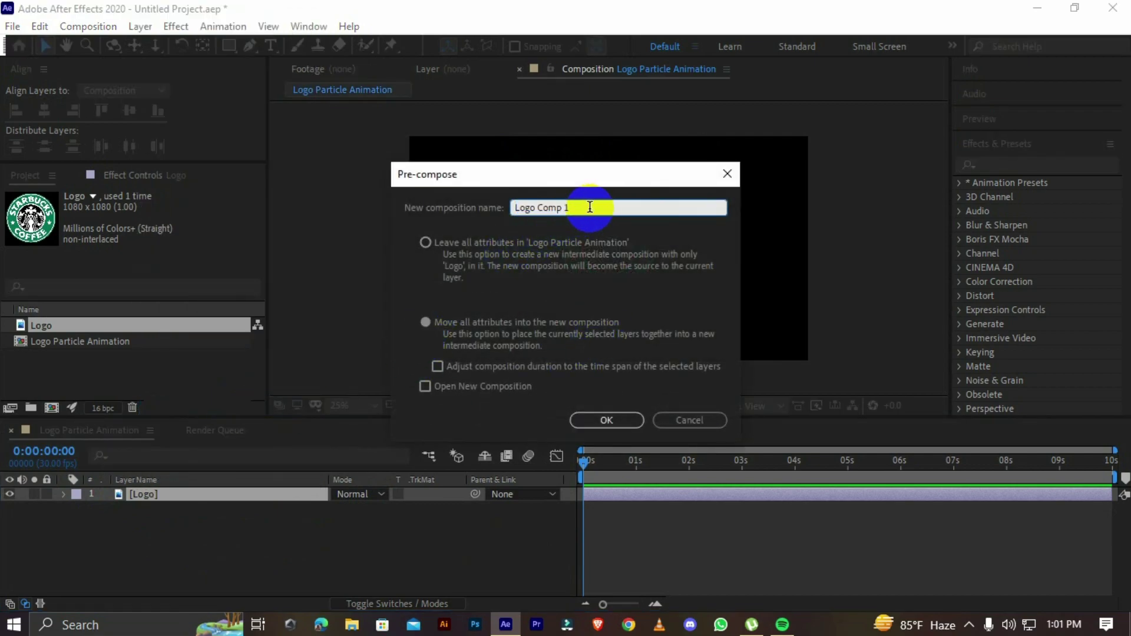
{"action": "type", "text": "Logo"}
{"action": "left_click", "coordinate": [628, 423]}
Apply CC Ball Action to the Logo layer and keyframe Scatter and Twist Angle at 2 seconds.
{"action": "left_click", "coordinate": [996, 166]}
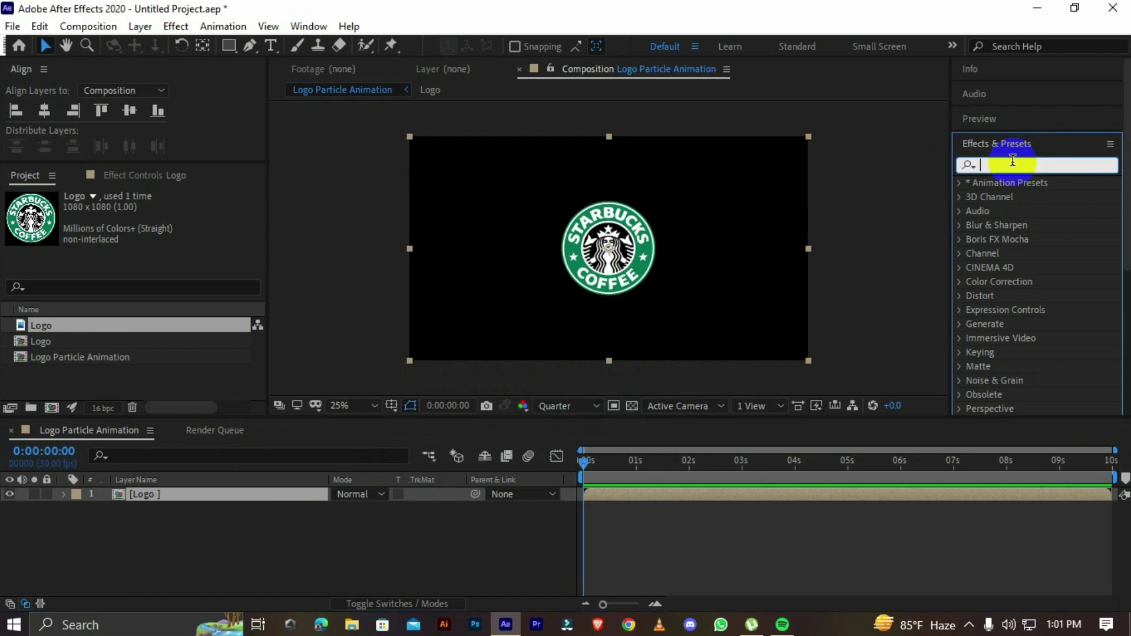
{"action": "type", "text": "cc"}
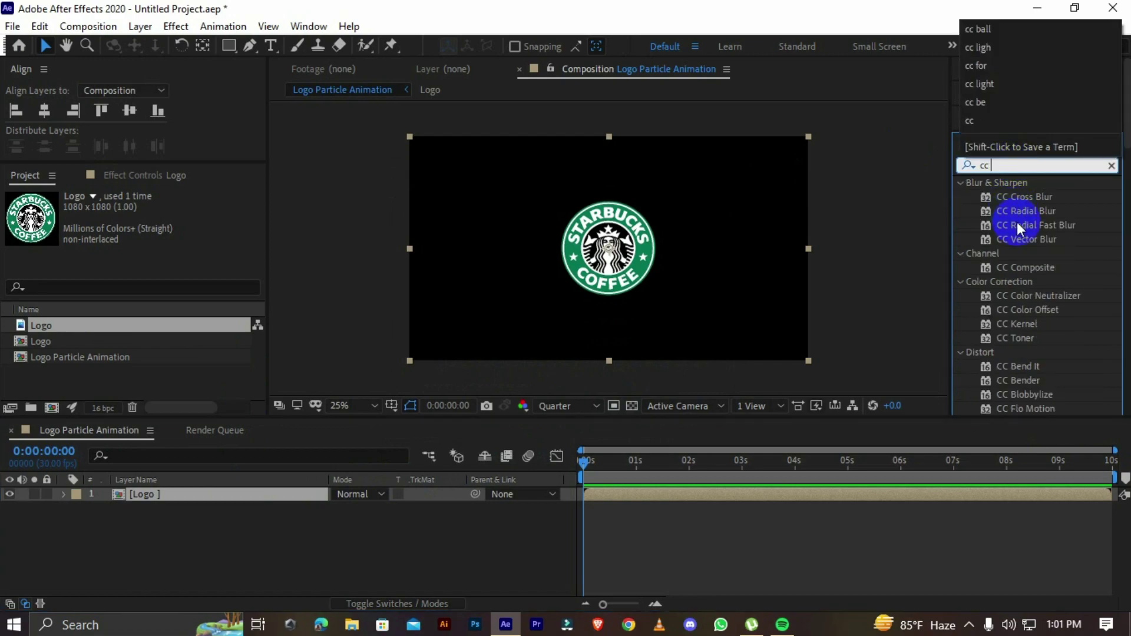
{"action": "type", "text": " ball"}
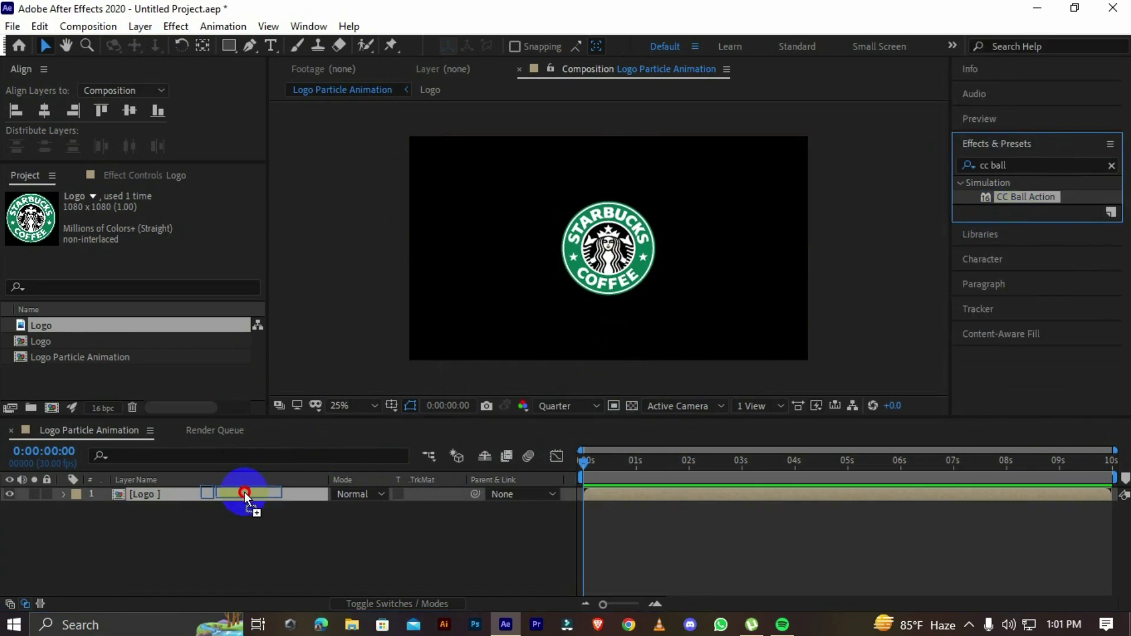
{"action": "left_click_drag", "start_coordinate": [1024, 197], "coordinate": [246, 493]}
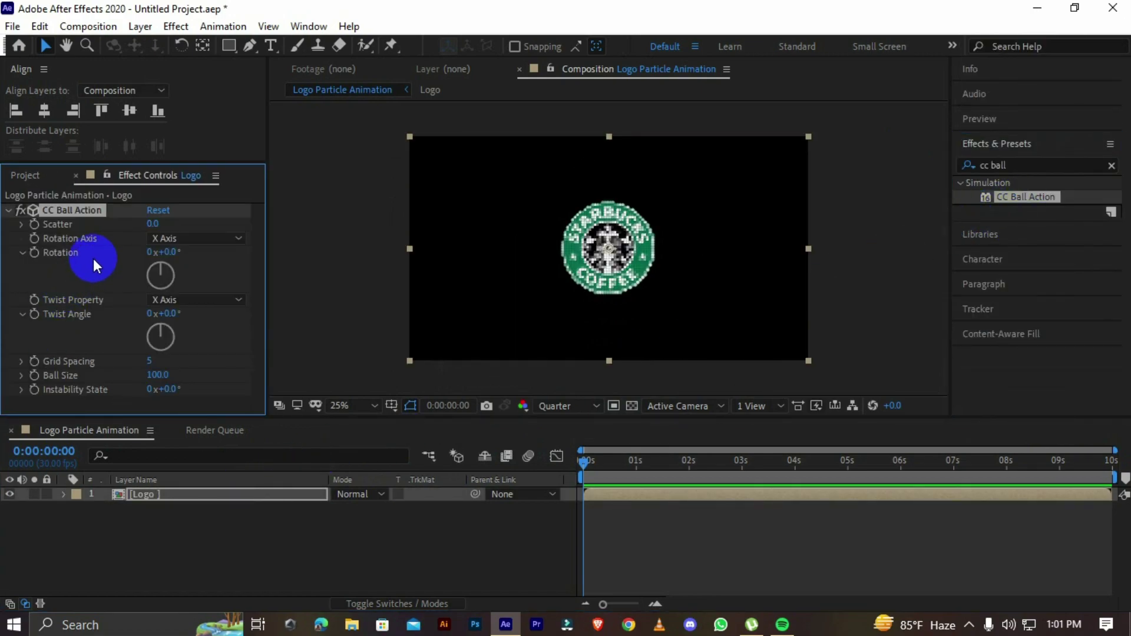
{"action": "left_click", "coordinate": [688, 468]}
{"action": "key", "text": "u"}
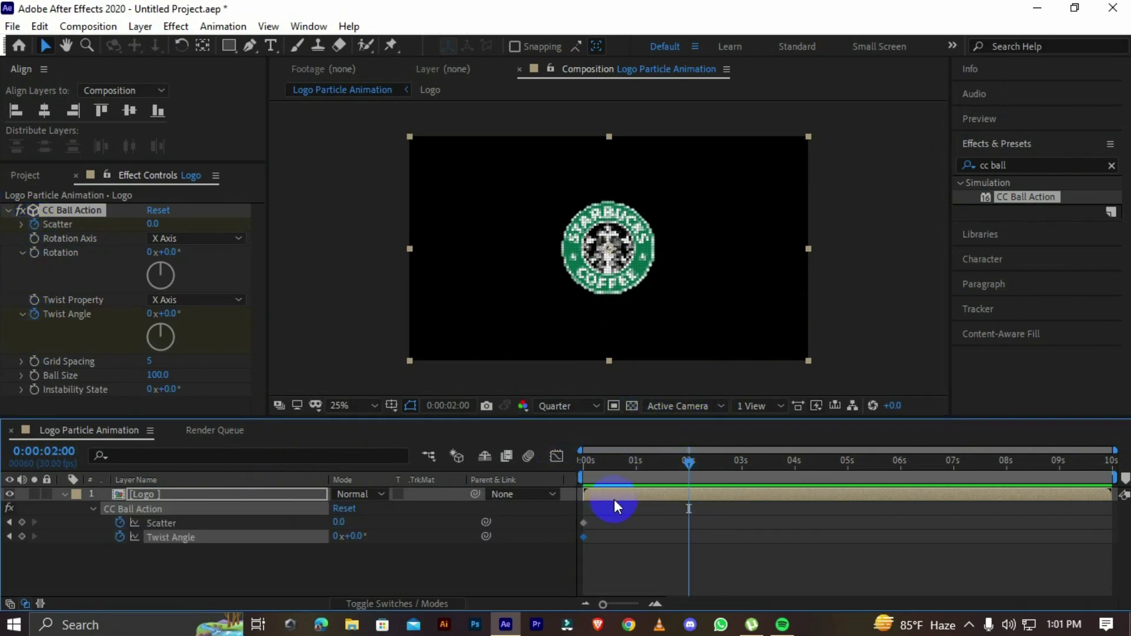
{"action": "left_click", "coordinate": [22, 523]}
{"action": "left_click", "coordinate": [21, 536]}
At 0 seconds, set Scatter to 500 and Twist Angle to -1x.
{"action": "key", "text": "Home"}
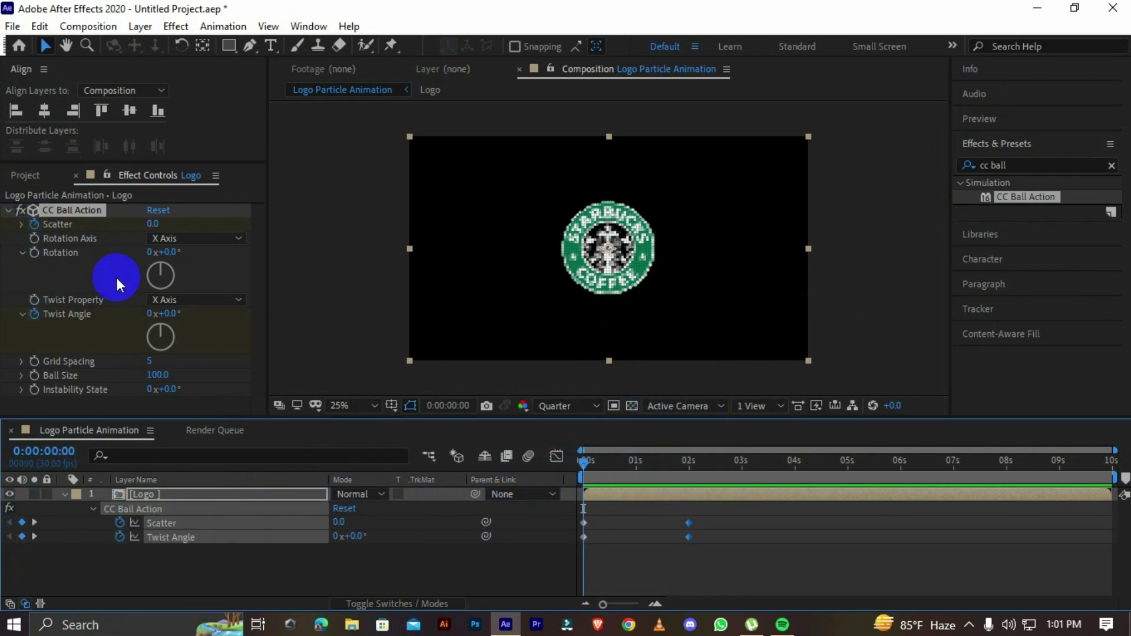
{"action": "left_click", "coordinate": [152, 224]}
{"action": "type", "text": "500"}
{"action": "key", "text": "Return"}
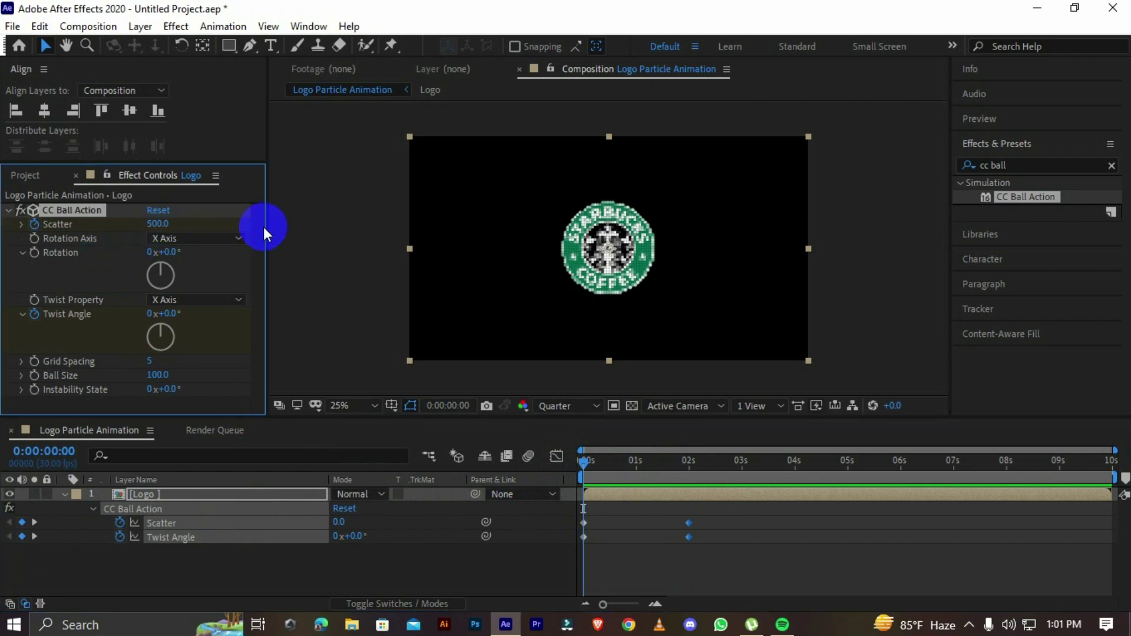
{"action": "left_click", "coordinate": [147, 318]}
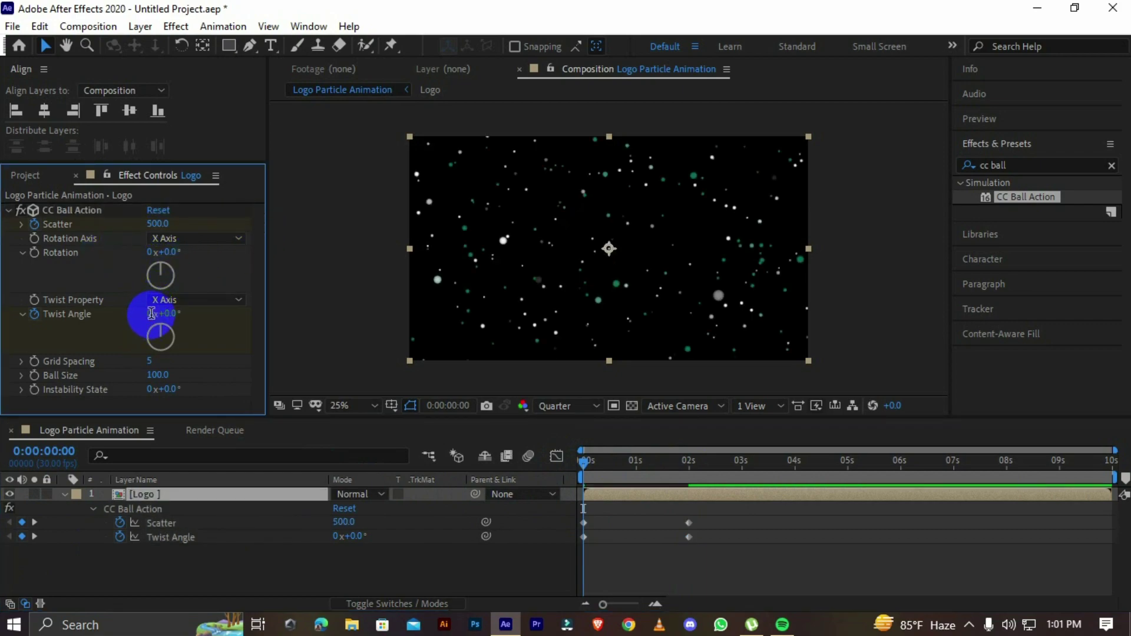
{"action": "type", "text": "-1"}
{"action": "key", "text": "Return"}
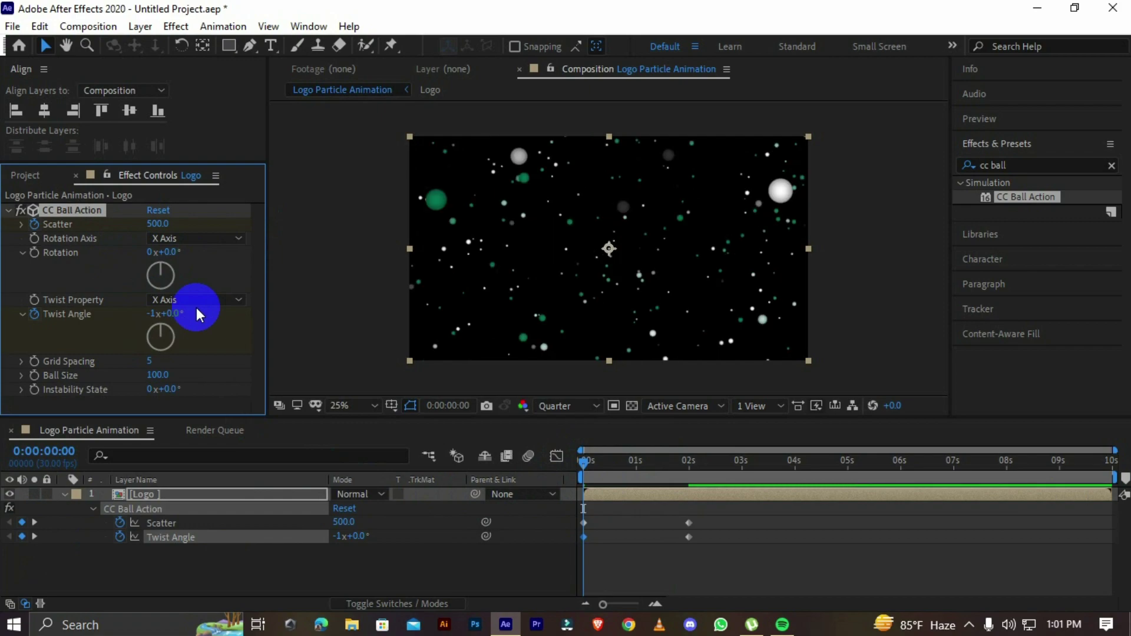
{"action": "left_click", "coordinate": [180, 241]}
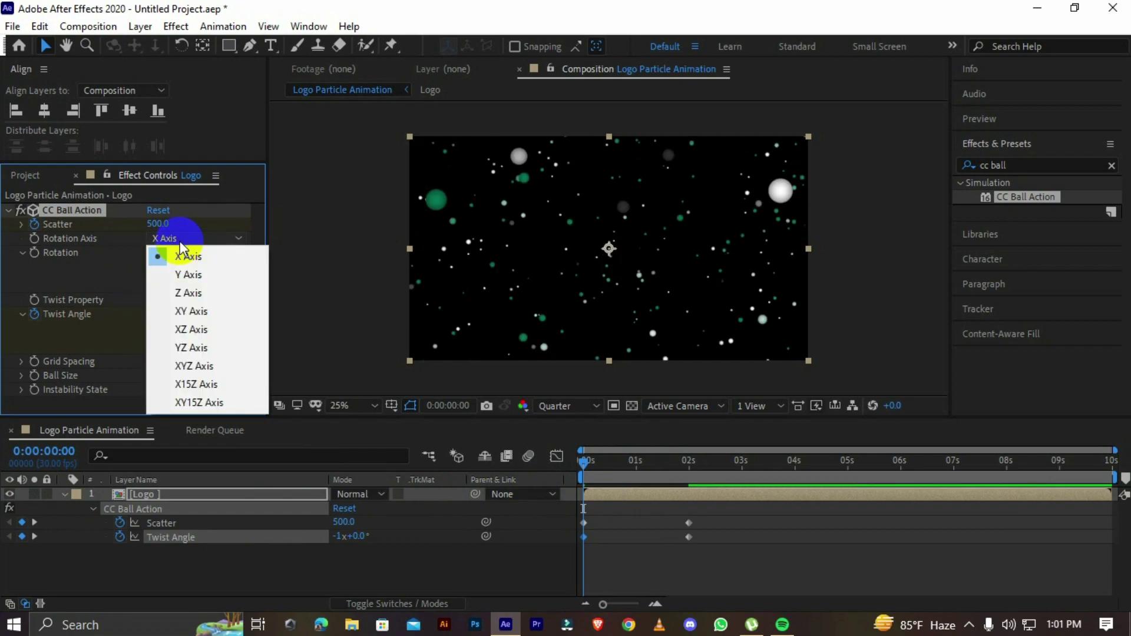
Set CC Ball Action's Rotation Axis to Z Axis and Twist Property to Radius, then preview.
{"action": "left_click", "coordinate": [189, 293]}
{"action": "left_click", "coordinate": [201, 301]}
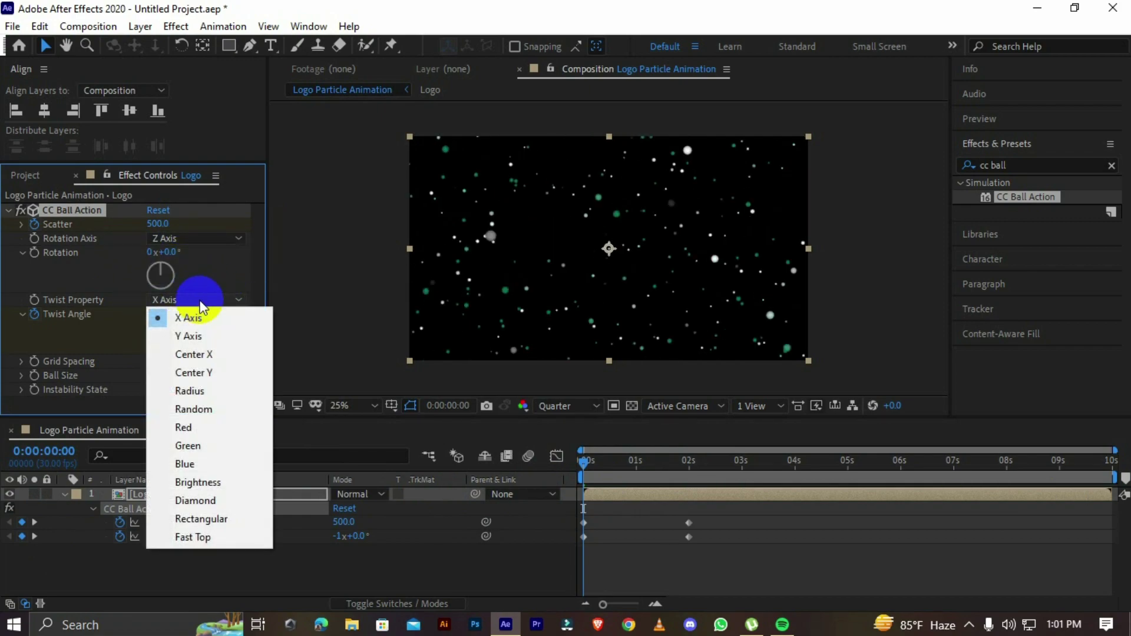
{"action": "left_click", "coordinate": [220, 394]}
{"action": "key", "text": "space"}
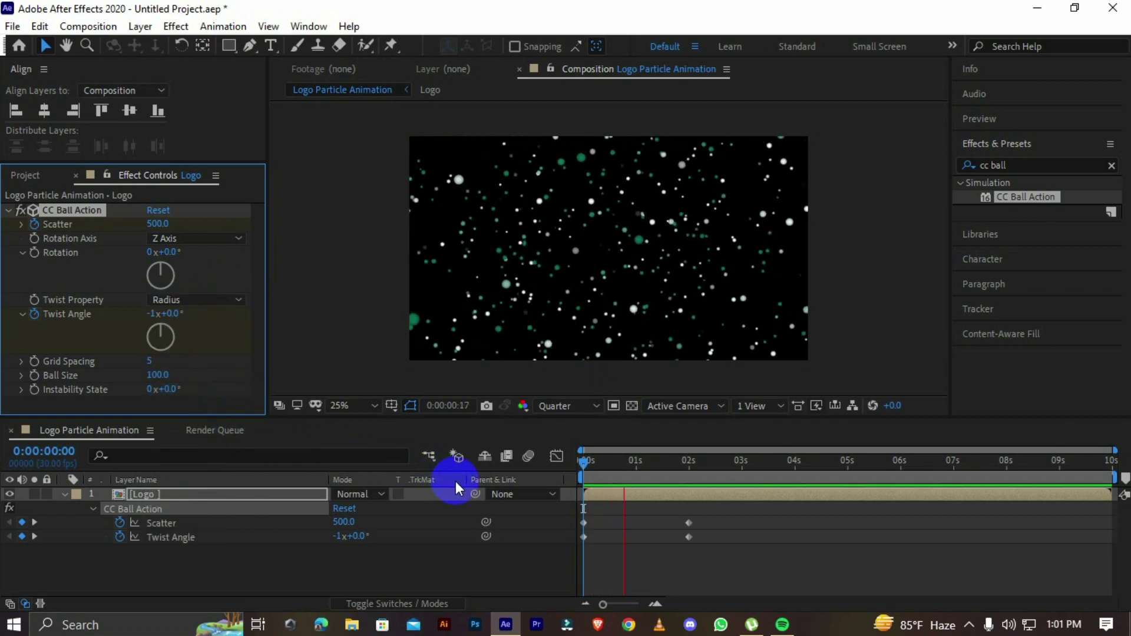
{"action": "left_click", "coordinate": [704, 475]}
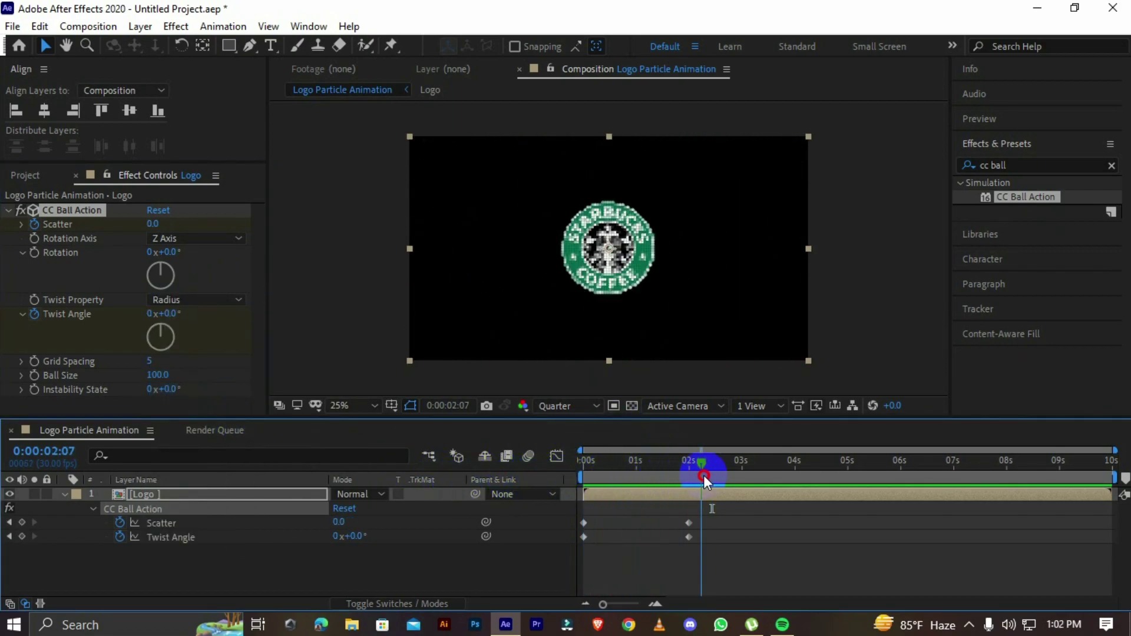
{"action": "key", "text": "Home"}
Set Grid Spacing to 2 and preview the denser particle burst.
{"action": "left_click", "coordinate": [149, 364]}
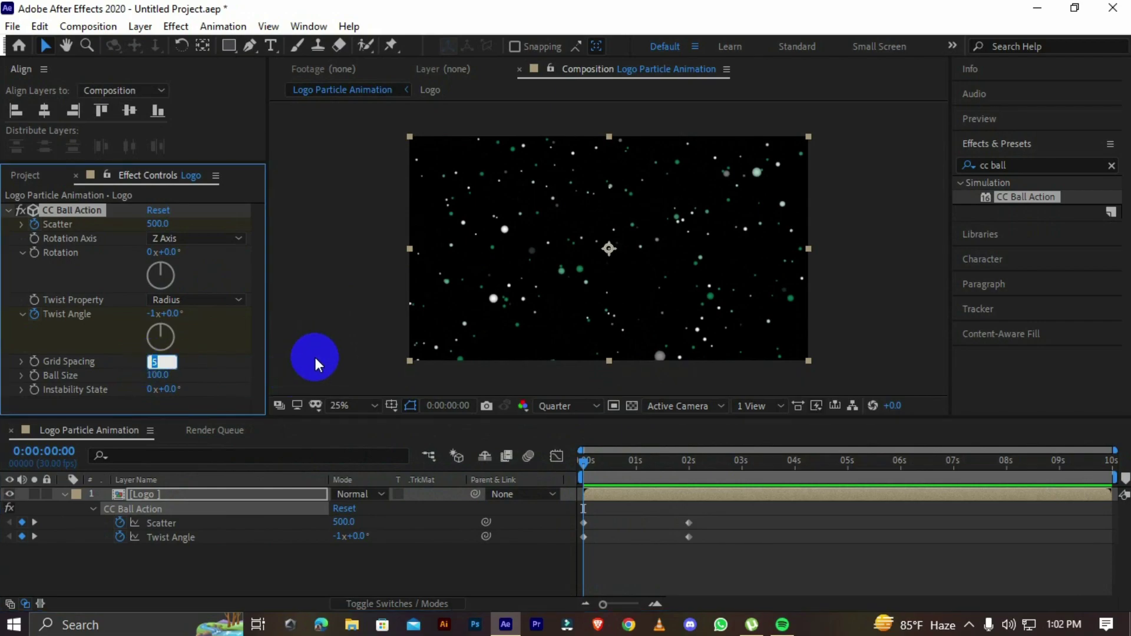
{"action": "type", "text": "2"}
{"action": "key", "text": "Return"}
{"action": "key", "text": "space"}
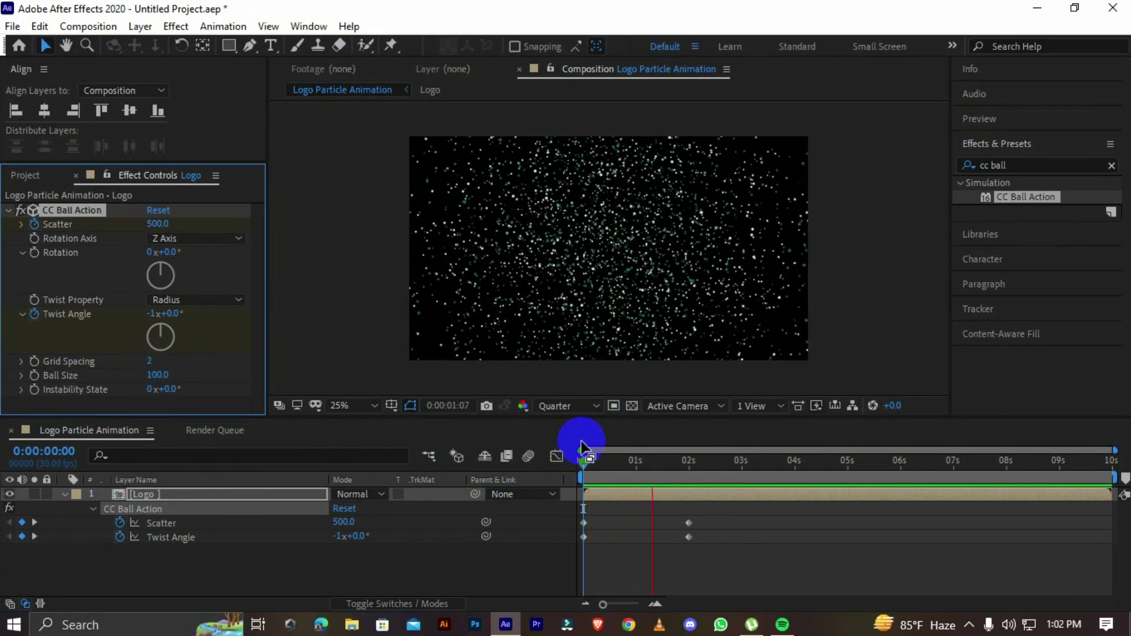
{"action": "left_click", "coordinate": [673, 475]}
{"action": "key", "text": "Home"}
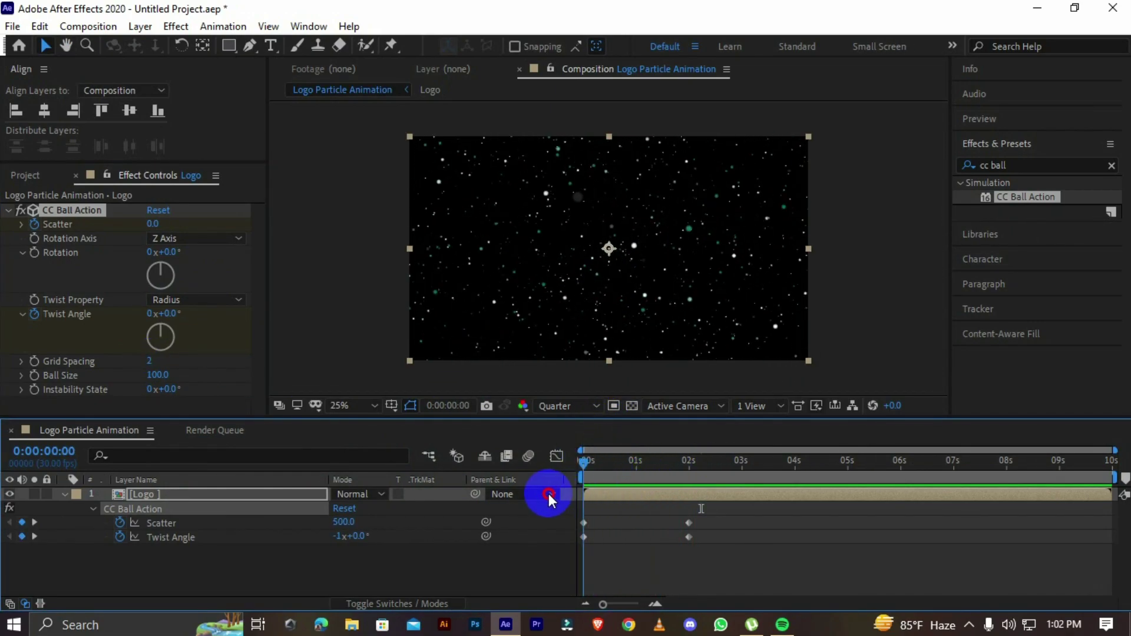
{"action": "left_click", "coordinate": [1034, 168]}
{"action": "left_click", "coordinate": [1033, 168]}
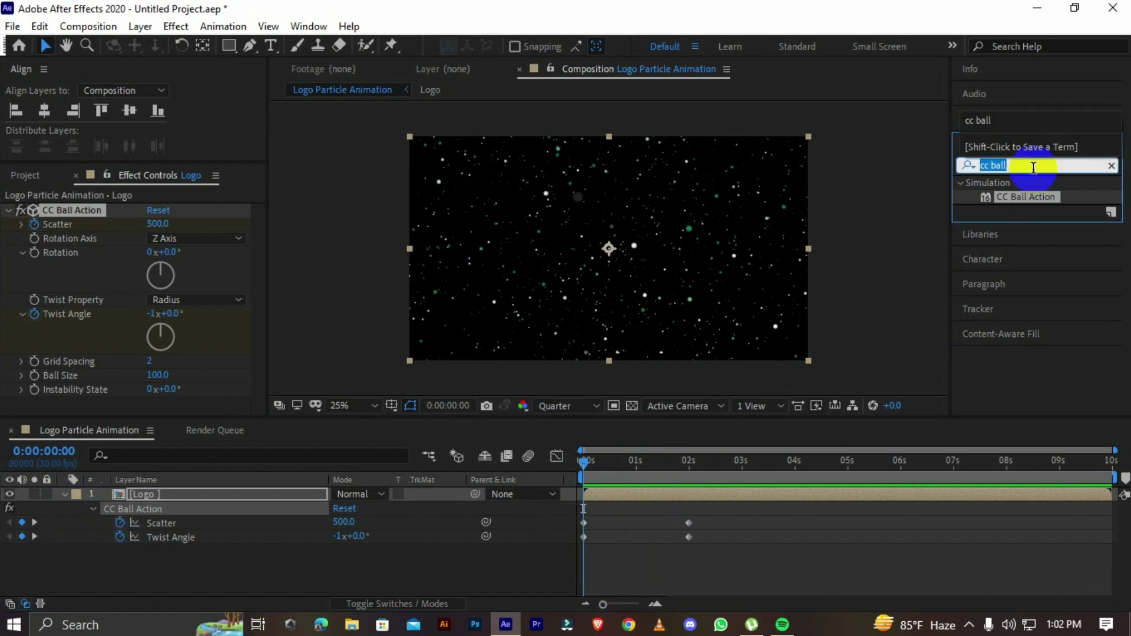
Apply CC Force Motion Blur to the Logo layer with 16 motion blur samples.
{"action": "type", "text": "cc forc"}
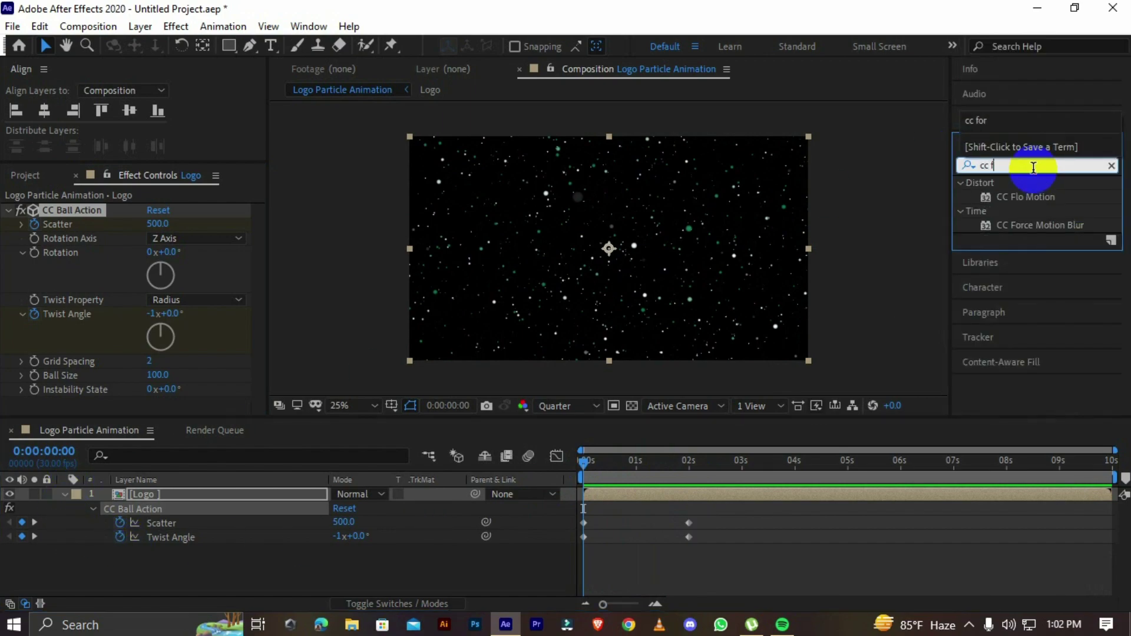
{"action": "left_click_drag", "start_coordinate": [1052, 197], "coordinate": [202, 500]}
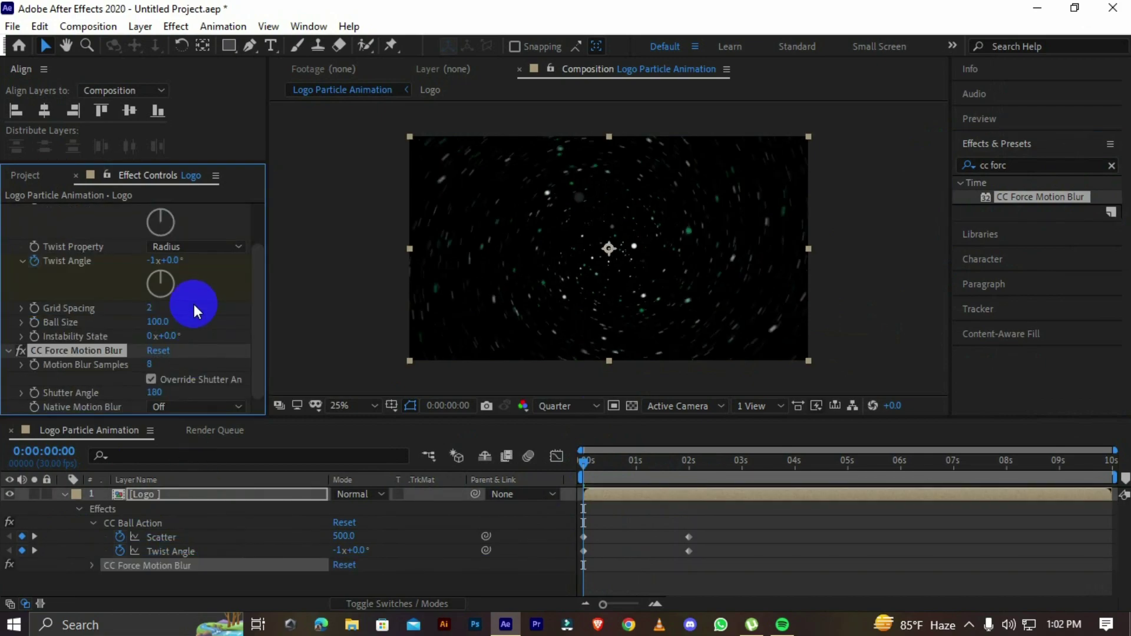
{"action": "left_click", "coordinate": [151, 366]}
{"action": "type", "text": "16"}
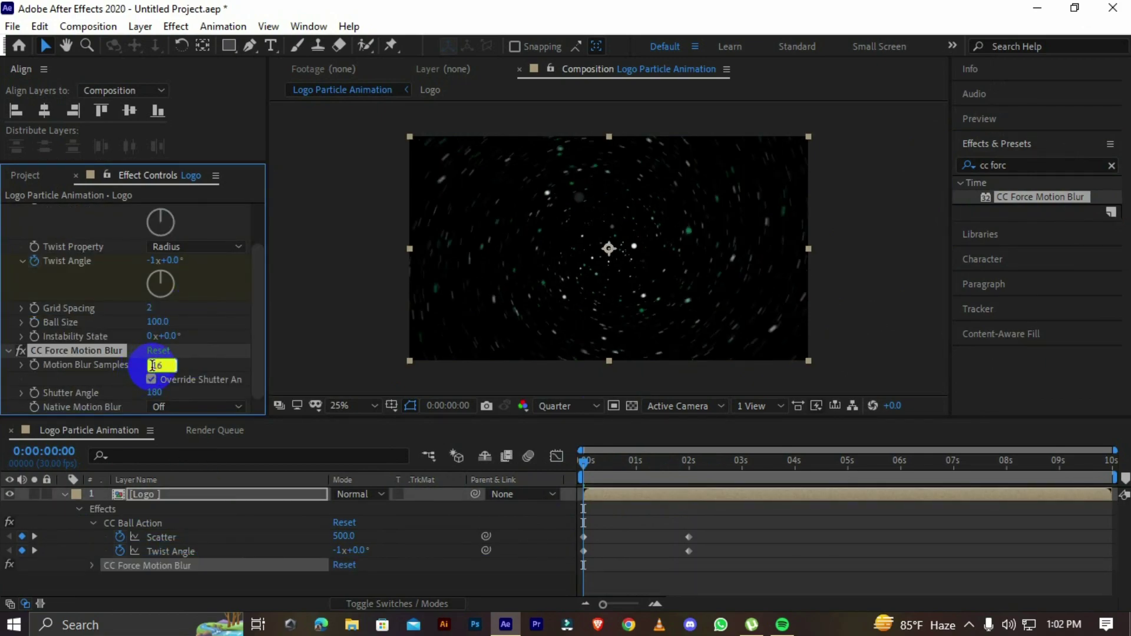
{"action": "key", "text": "Return"}
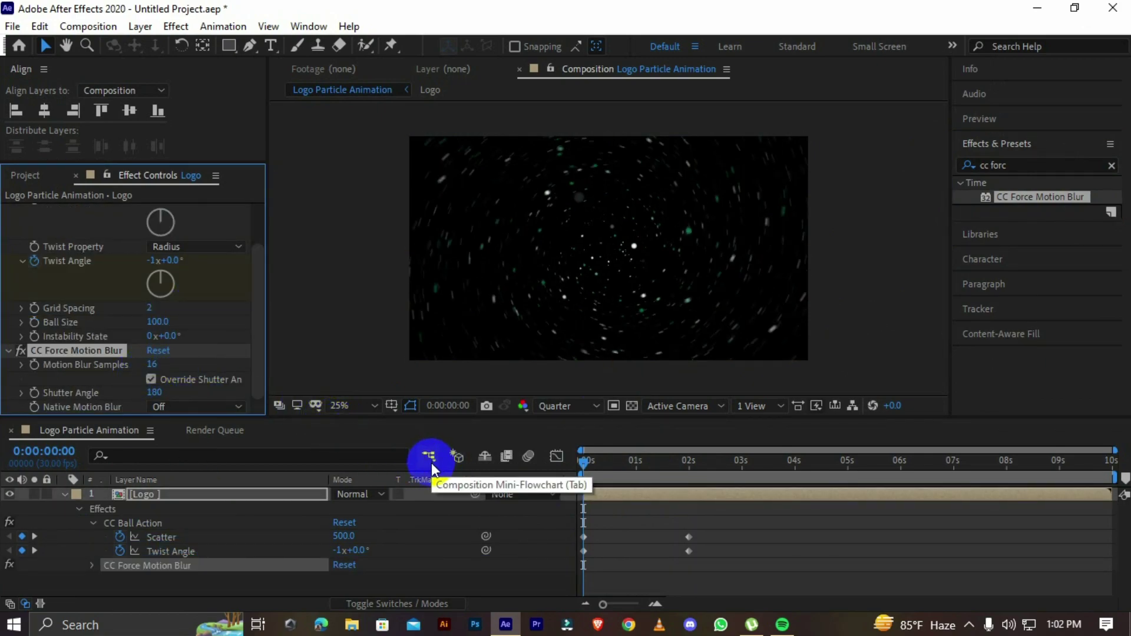
Preview the animation, show only the Logo layer's keyframed properties, and go to 0:00:01:25.
{"action": "key", "text": "space"}
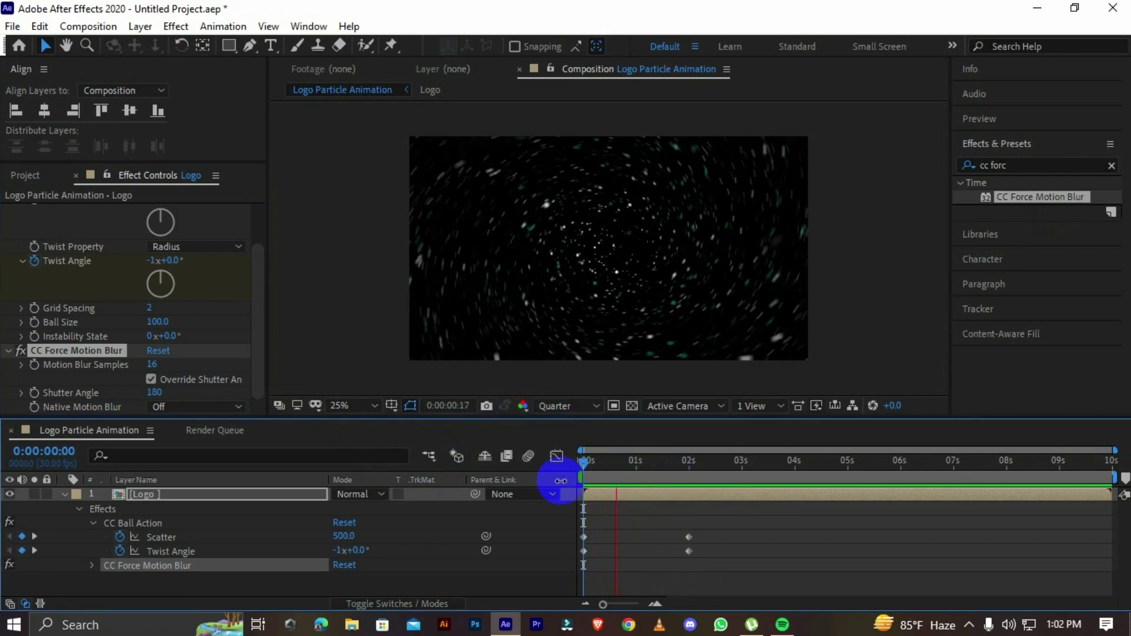
{"action": "key", "text": "space"}
{"action": "left_click", "coordinate": [177, 494]}
{"action": "key", "text": "u"}
{"action": "left_click", "coordinate": [683, 461]}
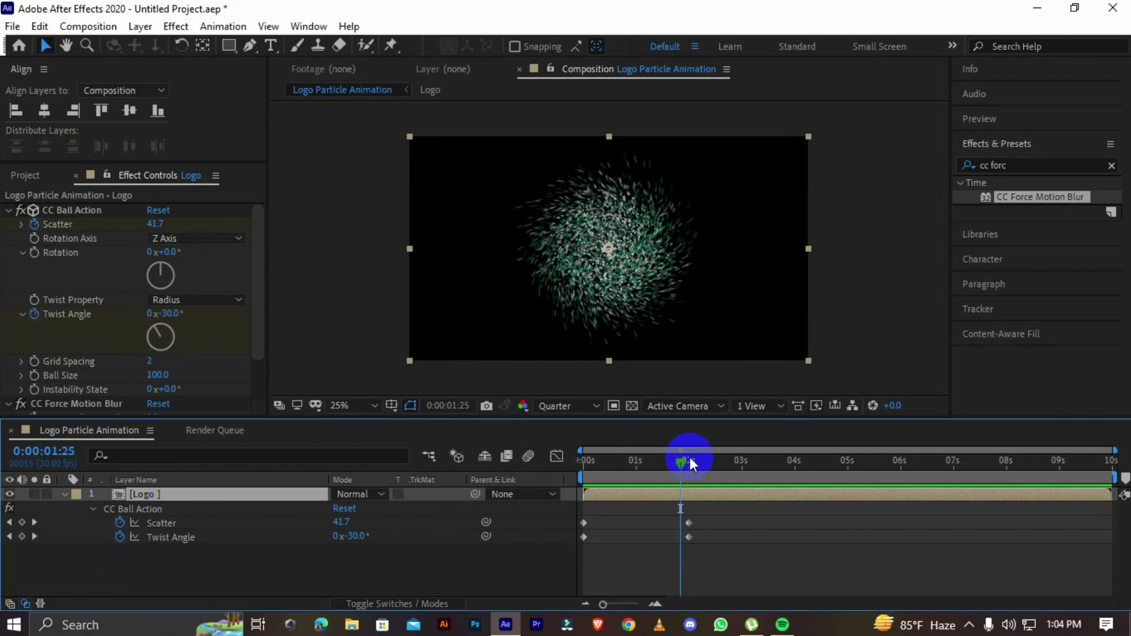
Keyframe the Logo layer's Opacity from 100% at 2:00 to 0% at 2:10, then duplicate the layer.
{"action": "left_click_drag", "start_coordinate": [689, 461], "coordinate": [688, 466]}
{"action": "key", "text": "t"}
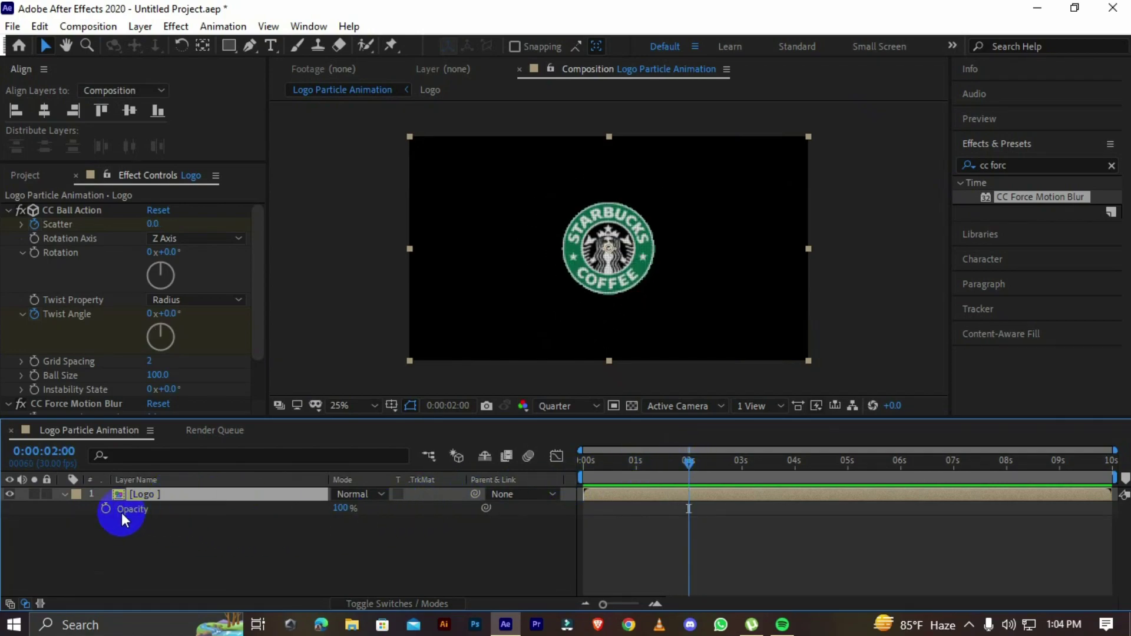
{"action": "left_click", "coordinate": [106, 508]}
{"action": "key", "text": "Page_Down"}
{"action": "key", "text": "Page_Down"}
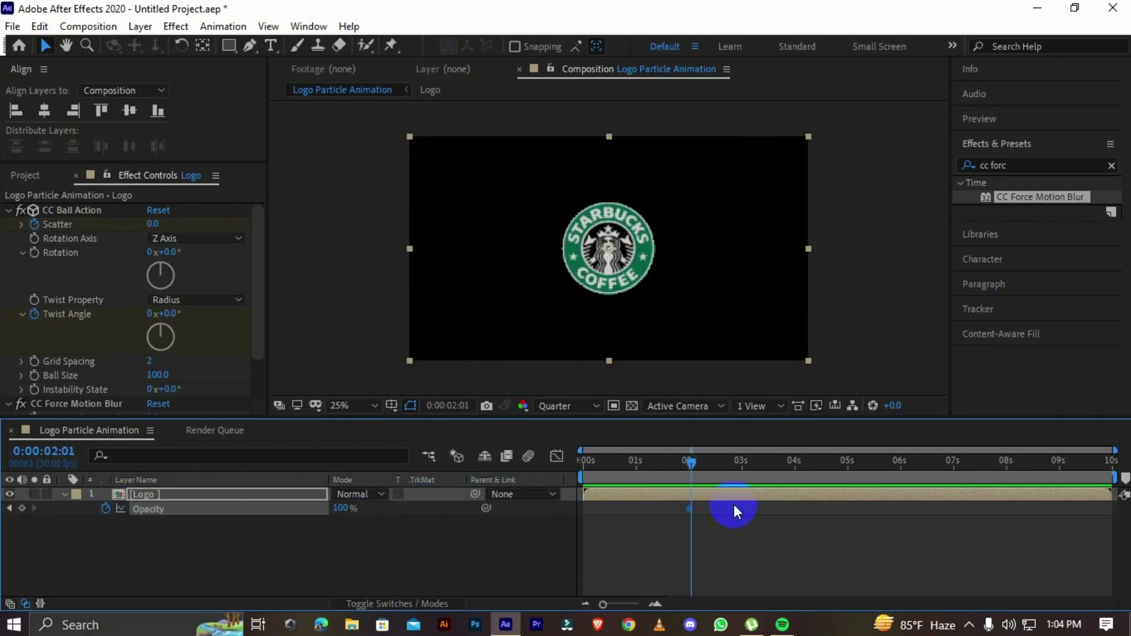
{"action": "key", "text": "Page_Down"}
{"action": "key", "text": "Page_Down"}
{"action": "key", "text": "Page_Down"}
{"action": "key", "text": "Page_Down"}
{"action": "key", "text": "Page_Down"}
{"action": "key", "text": "Page_Down"}
{"action": "key", "text": "Page_Down"}
{"action": "key", "text": "Page_Down"}
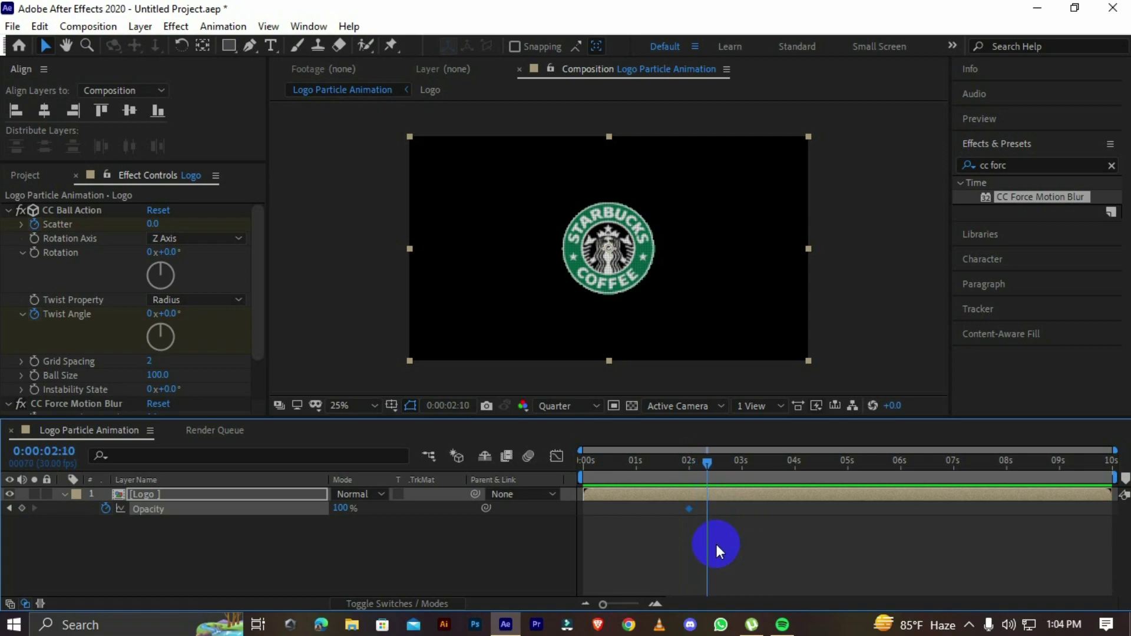
{"action": "left_click", "coordinate": [22, 508]}
{"action": "mouse_move", "coordinate": [707, 461]}
{"action": "left_mouse_down"}
{"action": "mouse_move", "coordinate": [691, 461]}
{"action": "mouse_move", "coordinate": [705, 469]}
{"action": "left_mouse_up"}
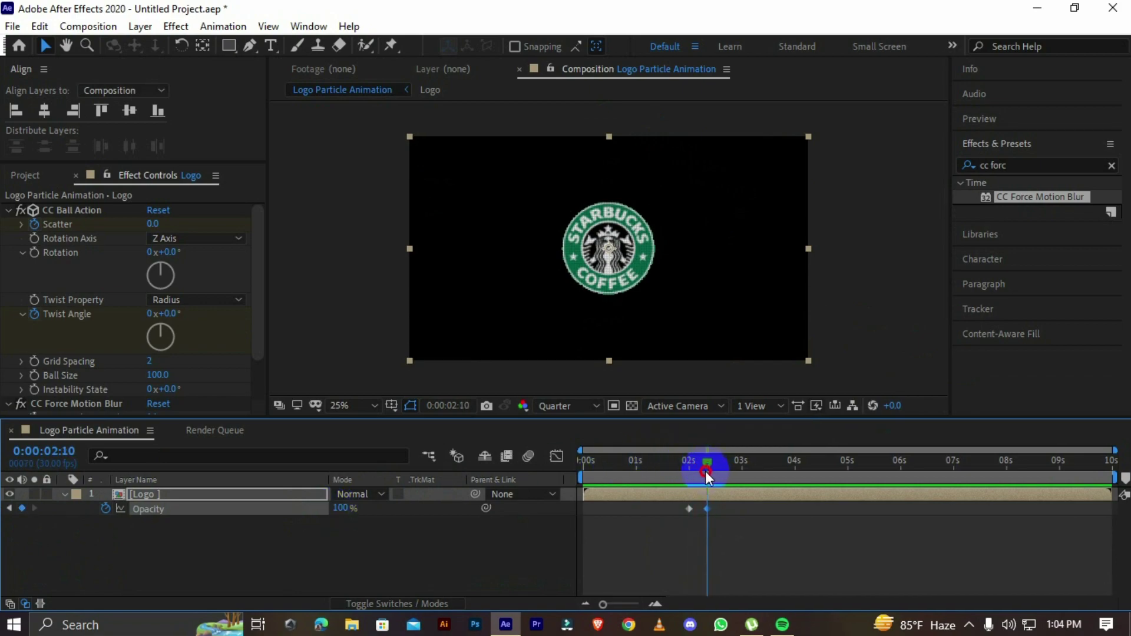
{"action": "left_click_drag", "start_coordinate": [341, 508], "coordinate": [267, 518]}
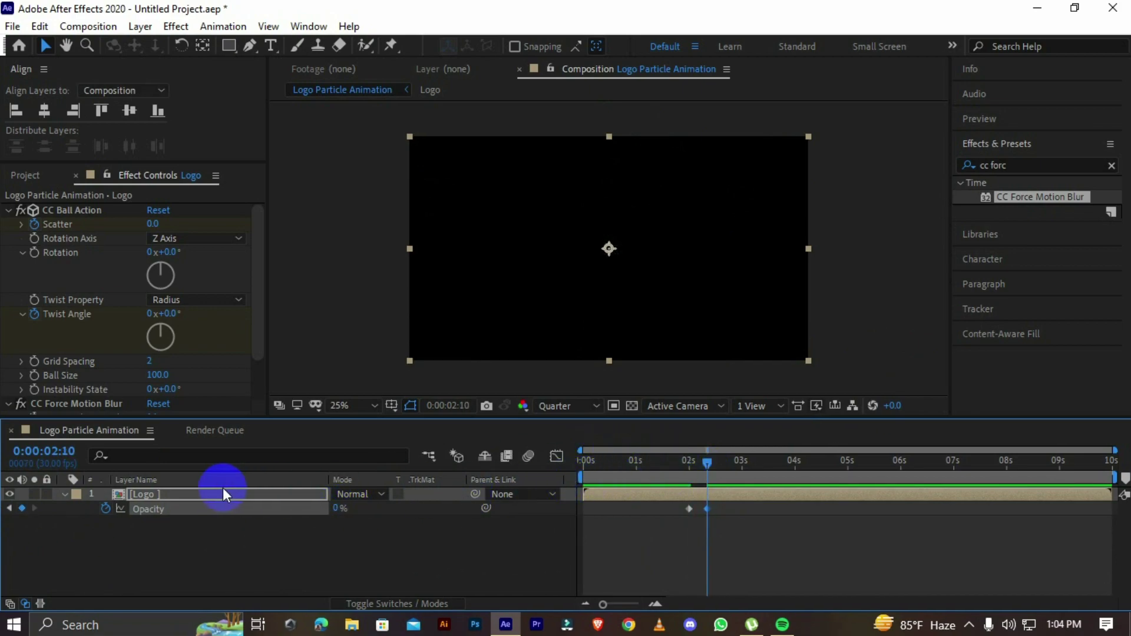
{"action": "left_click", "coordinate": [150, 494]}
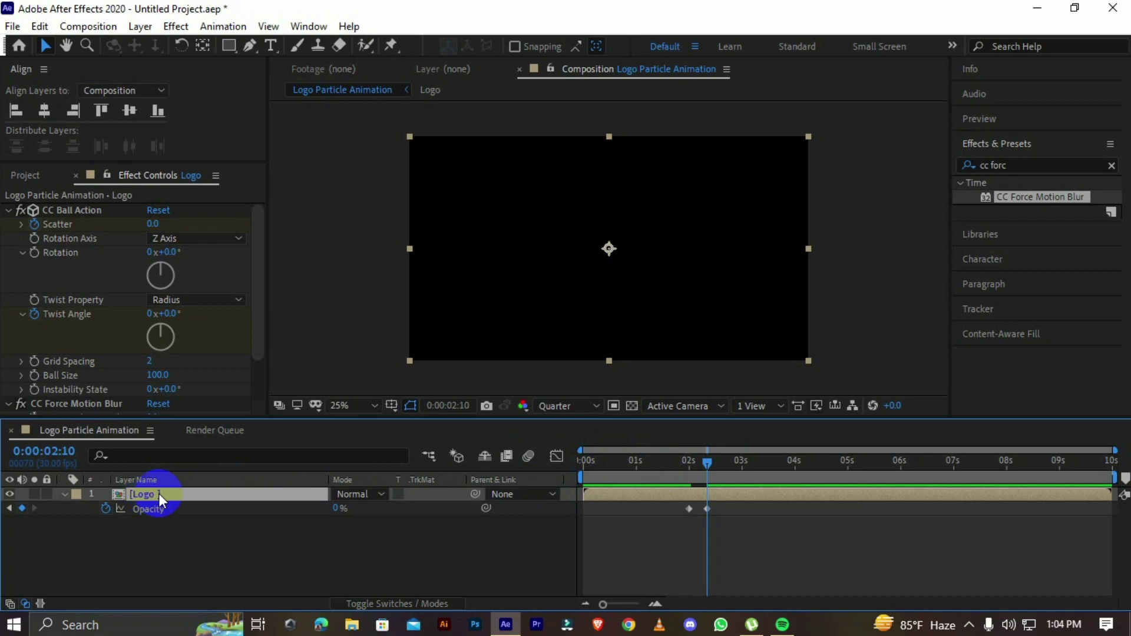
{"action": "key", "text": "ctrl+d"}
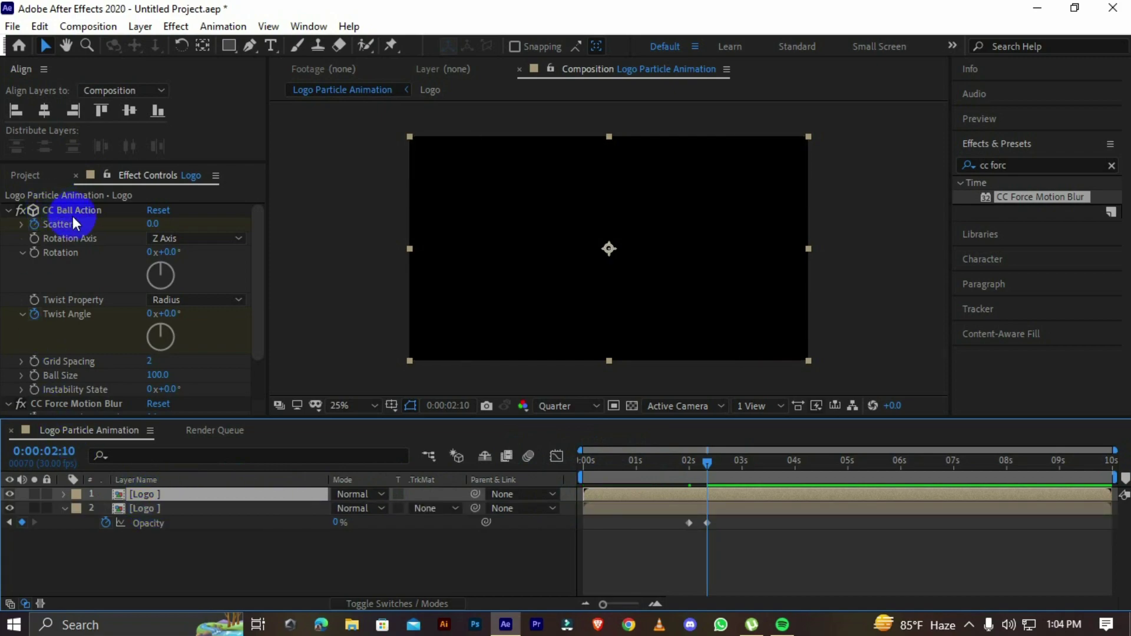
Delete CC Ball Action and CC Force Motion Blur from the top Logo copy.
{"action": "left_click", "coordinate": [72, 349]}
{"action": "left_click", "coordinate": [80, 215]}
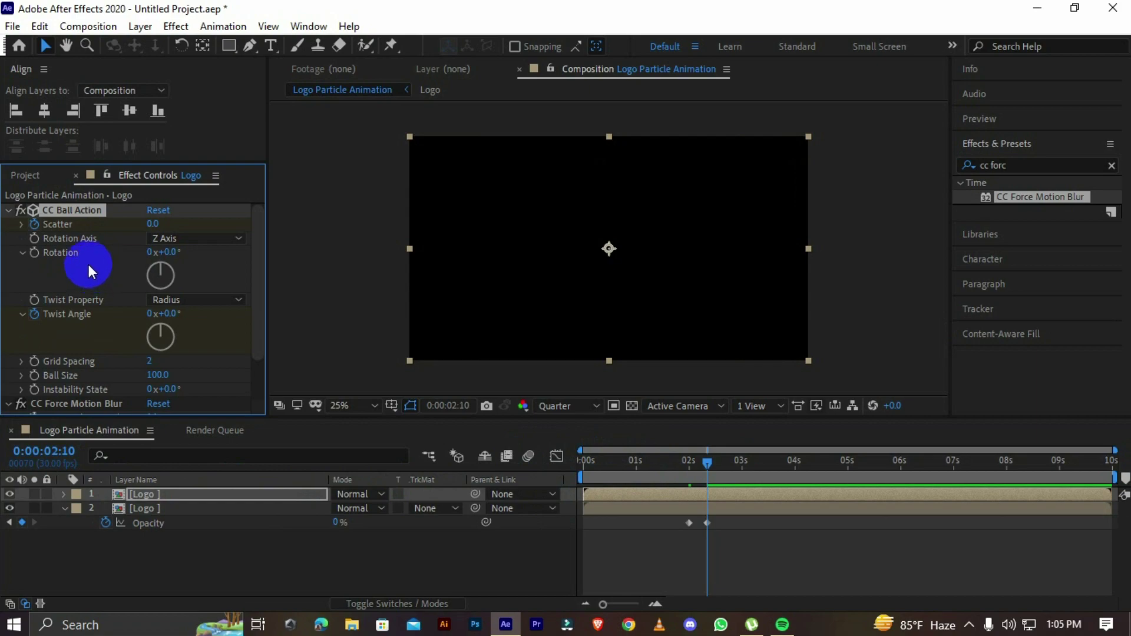
{"action": "key", "text": "Delete"}
{"action": "left_click", "coordinate": [76, 210]}
{"action": "key", "text": "Delete"}
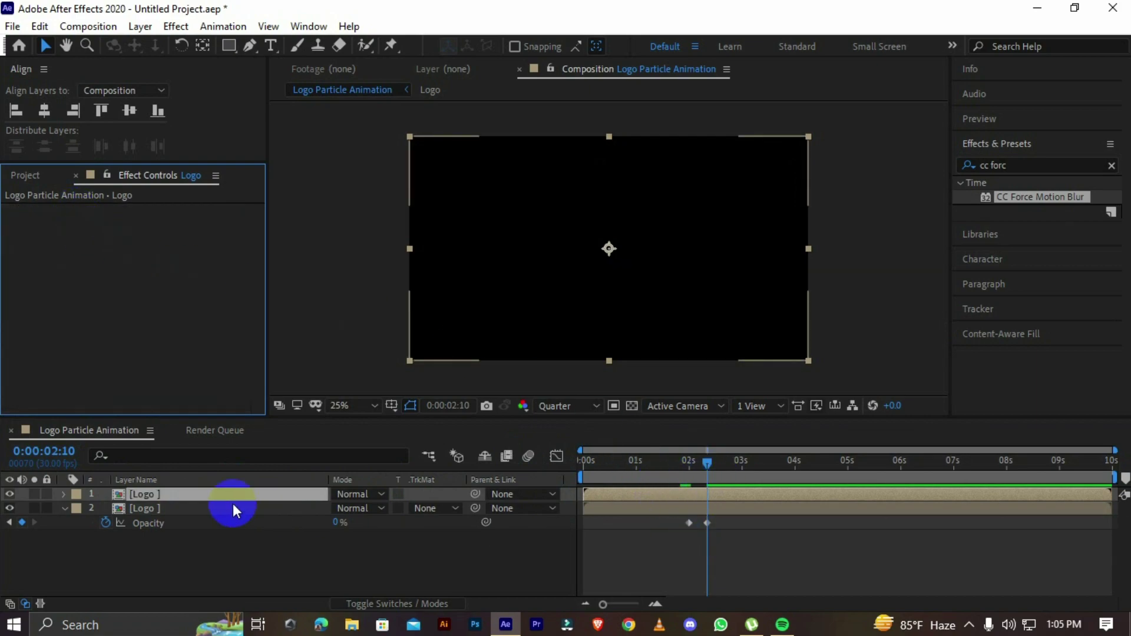
Time-reverse the top copy's two Opacity keyframes so it fades in.
{"action": "key", "text": "t"}
{"action": "left_click_drag", "start_coordinate": [715, 504], "coordinate": [684, 511]}
{"action": "right_click", "coordinate": [687, 510]}
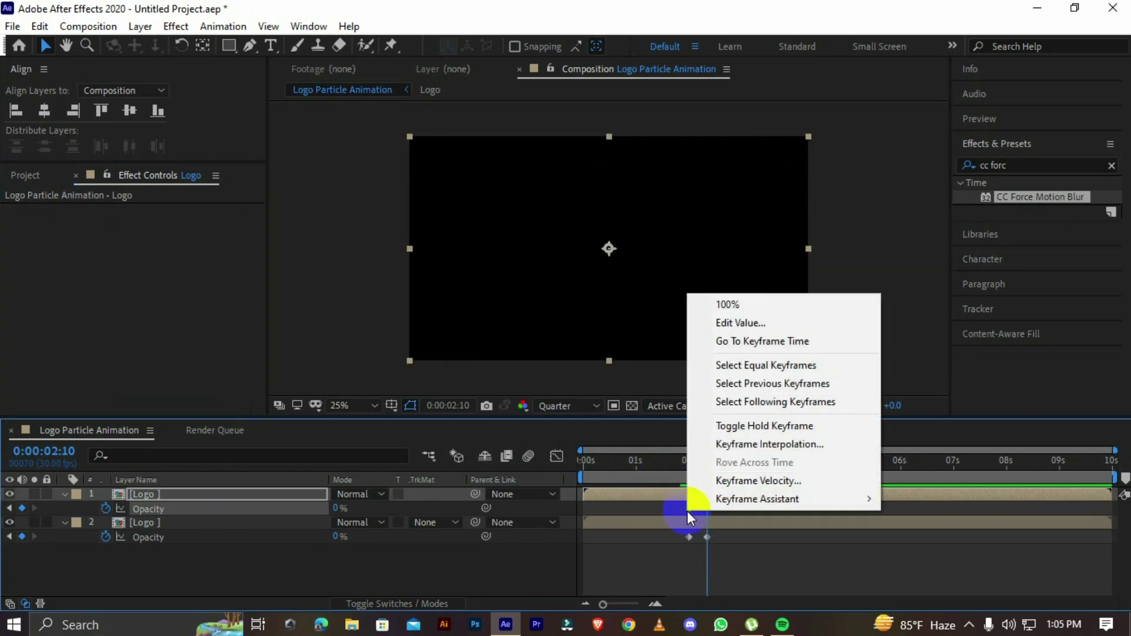
{"action": "mouse_move", "coordinate": [760, 498]}
{"action": "left_click", "coordinate": [600, 500]}
{"action": "left_click_drag", "start_coordinate": [690, 471], "coordinate": [659, 476]}
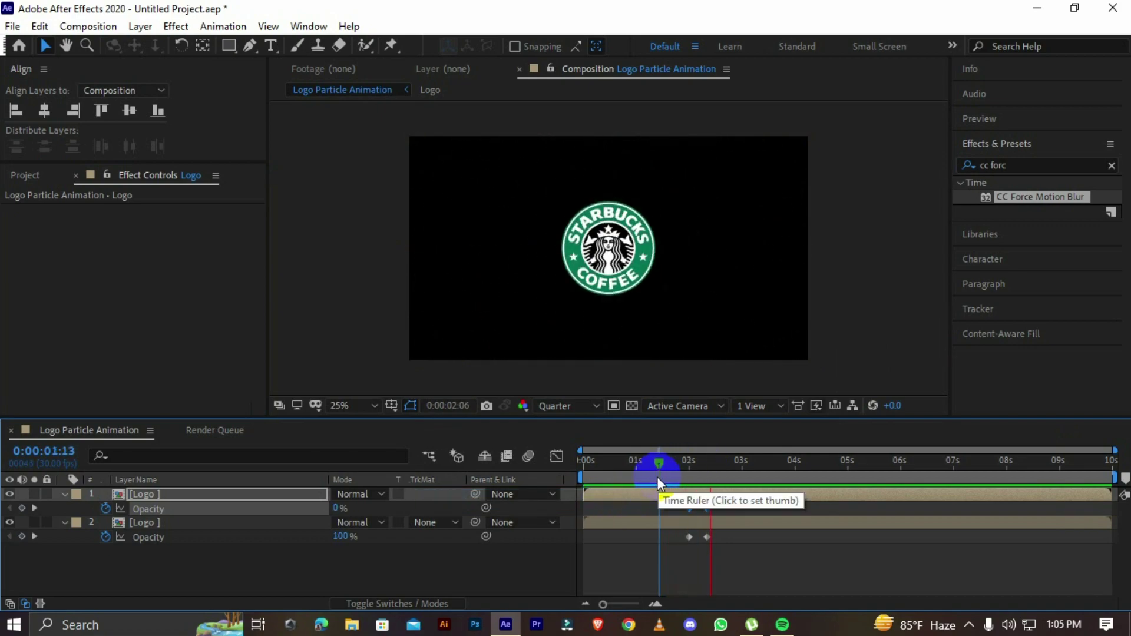
Nudge the top copy's Opacity keyframes about five frames earlier and scrub to 1:25 to check the crossfade.
{"action": "left_click", "coordinate": [744, 462]}
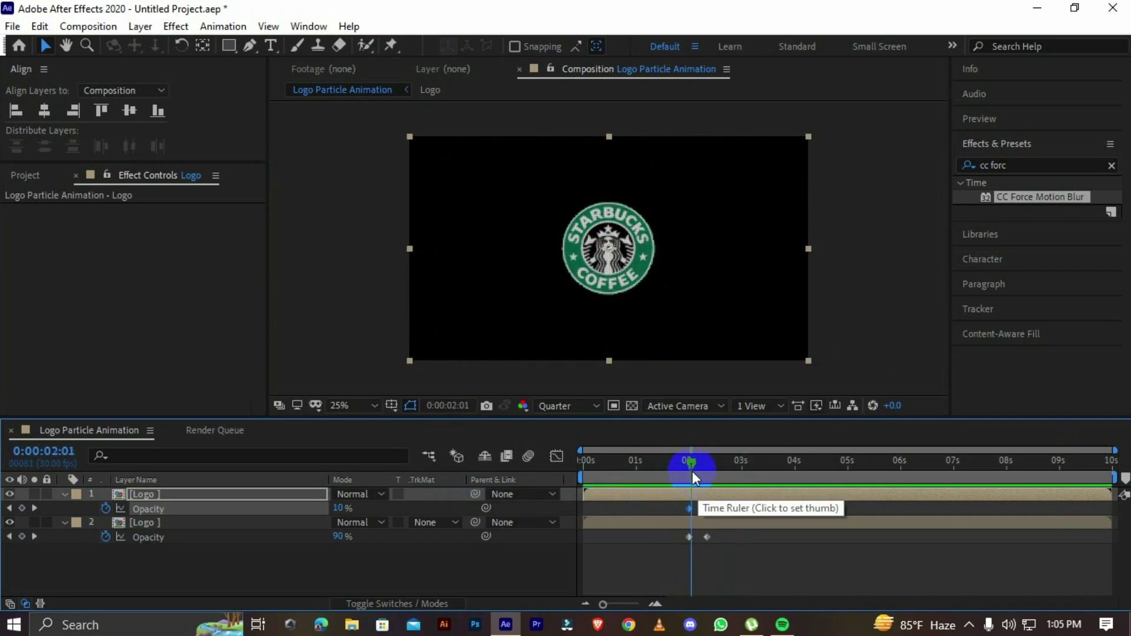
{"action": "left_click", "coordinate": [688, 469]}
{"action": "left_click", "coordinate": [713, 508]}
{"action": "left_click", "coordinate": [713, 507]}
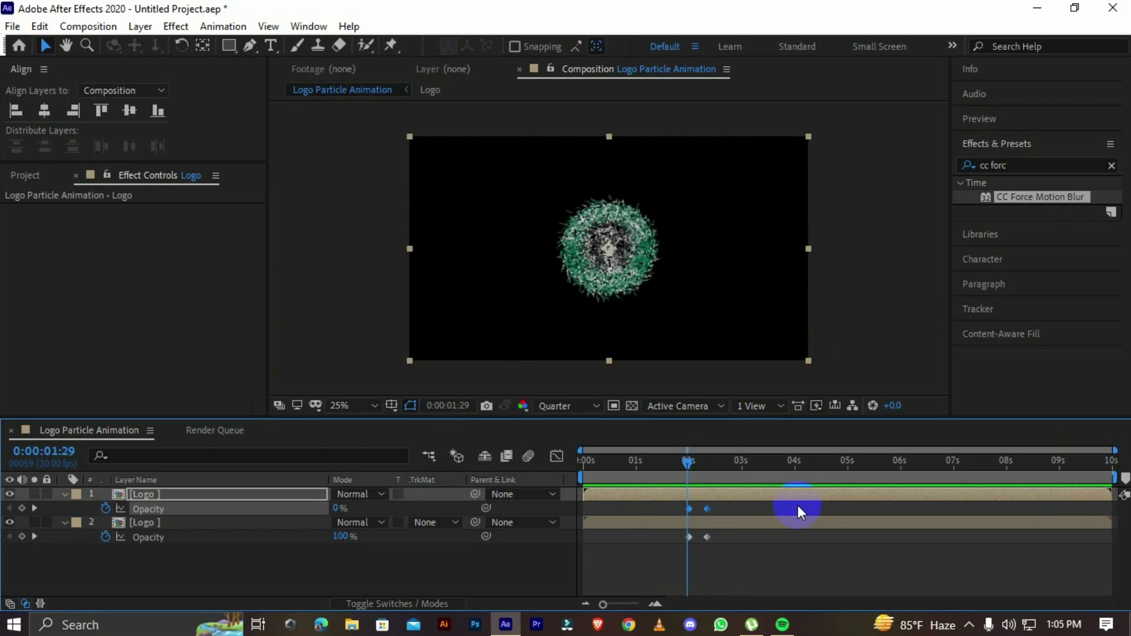
{"action": "key", "text": "alt+Left"}
{"action": "key", "text": "alt+Left"}
{"action": "key", "text": "alt+Left"}
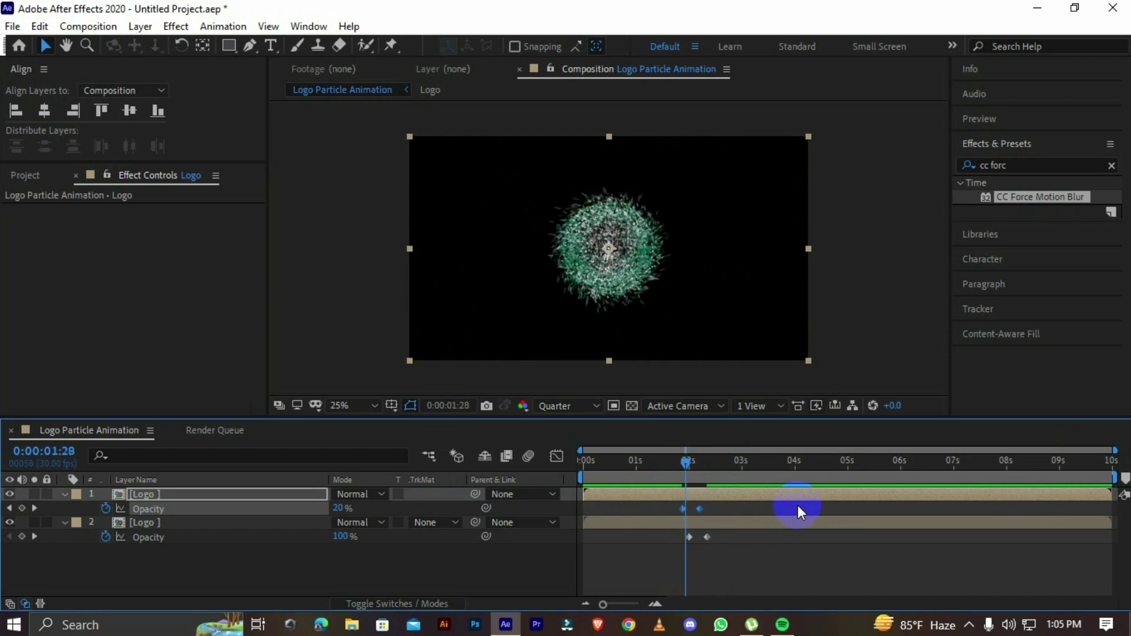
{"action": "left_click_drag", "start_coordinate": [667, 466], "coordinate": [680, 469]}
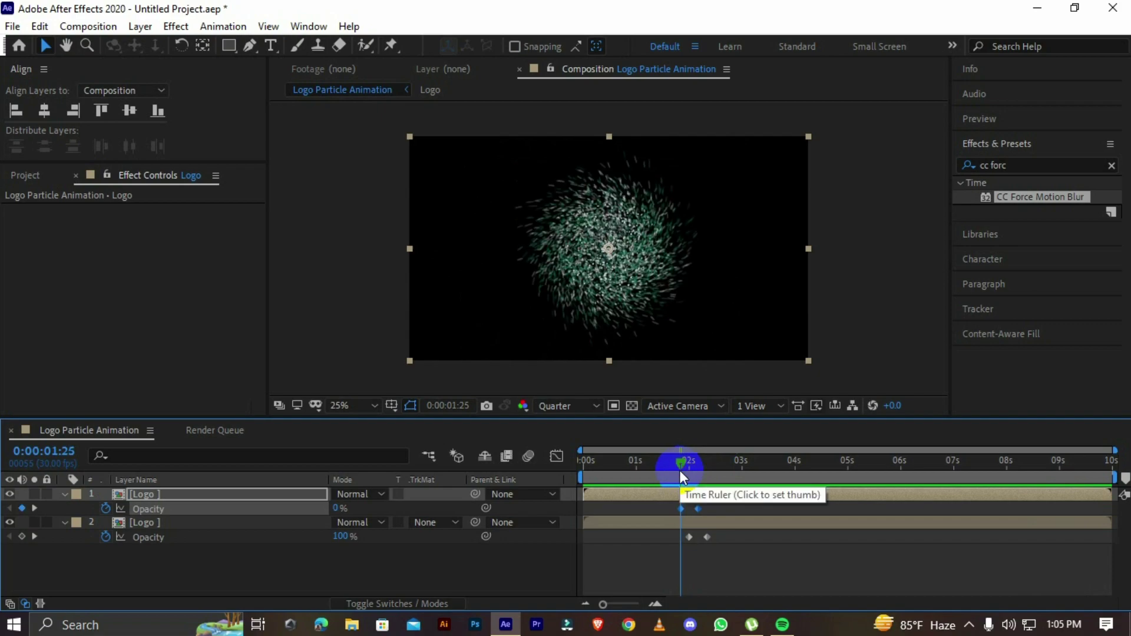
Keyframe the top copy's Scale at 90% at 0:00:01:25 and 105% around 2:05, then preview.
{"action": "key", "text": "s"}
{"action": "left_click", "coordinate": [385, 508]}
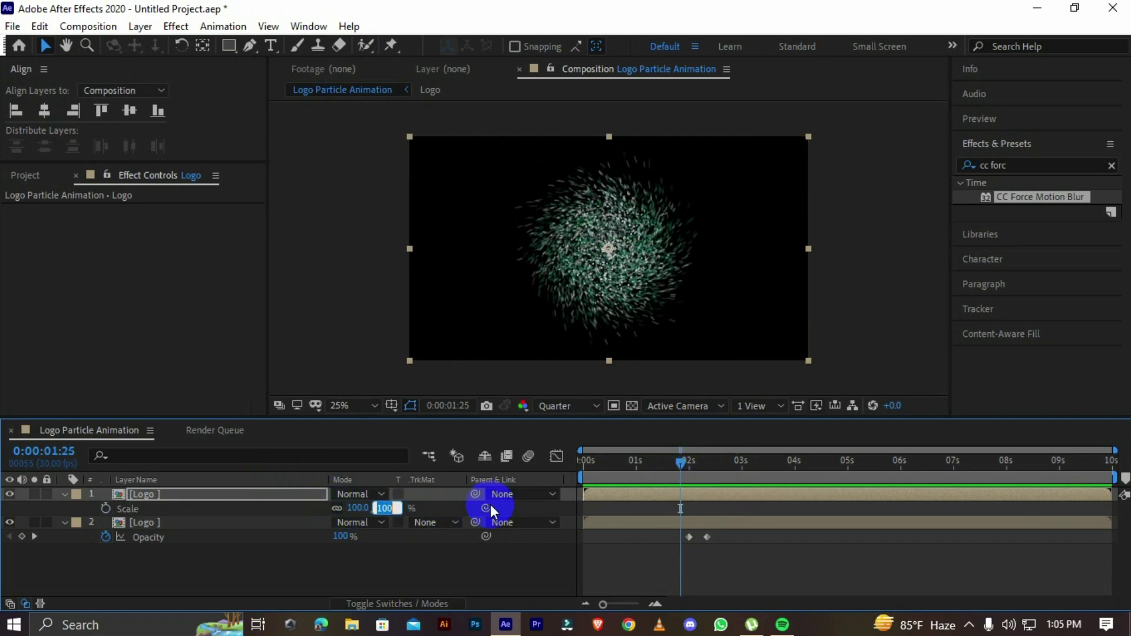
{"action": "left_click", "coordinate": [105, 509]}
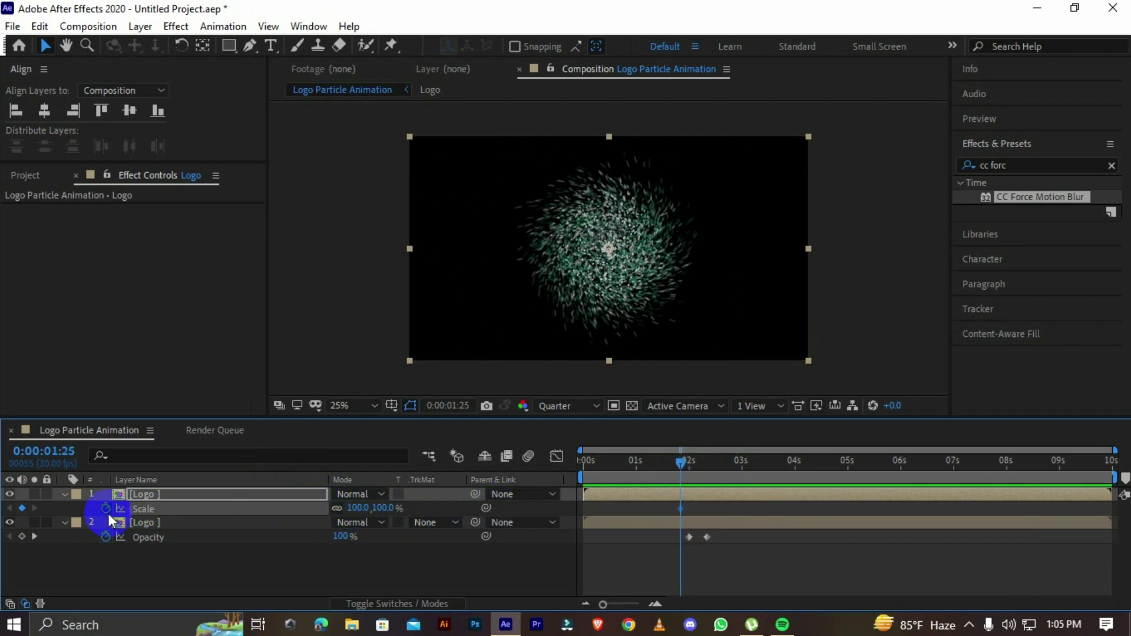
{"action": "left_click", "coordinate": [384, 508]}
{"action": "key", "text": "Return"}
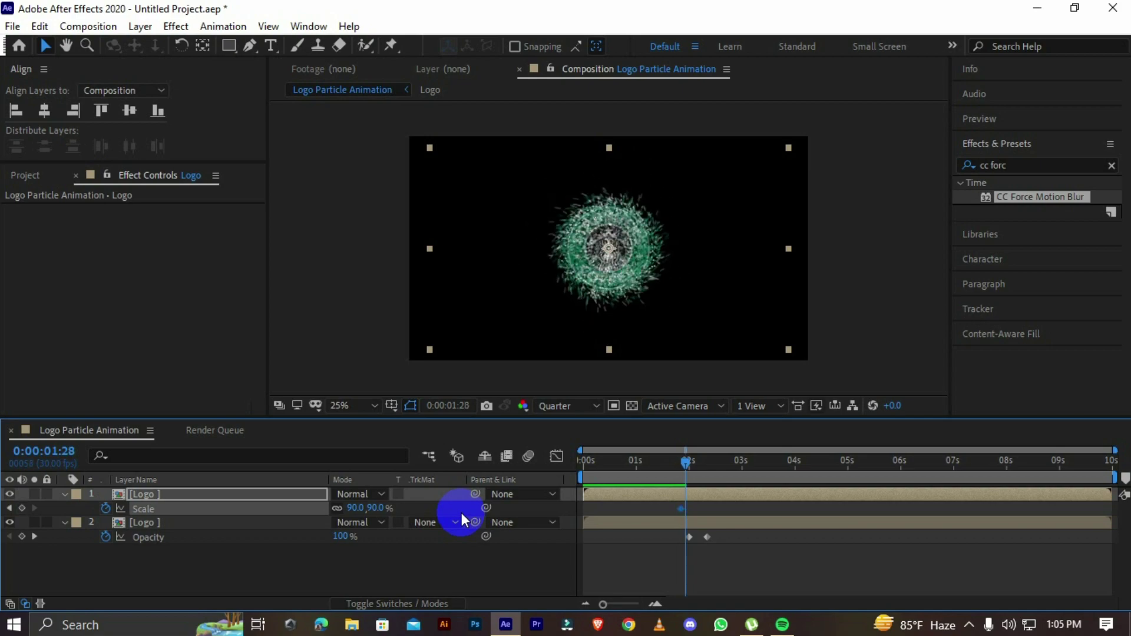
{"action": "left_click", "coordinate": [380, 509]}
{"action": "key", "text": "Escape"}
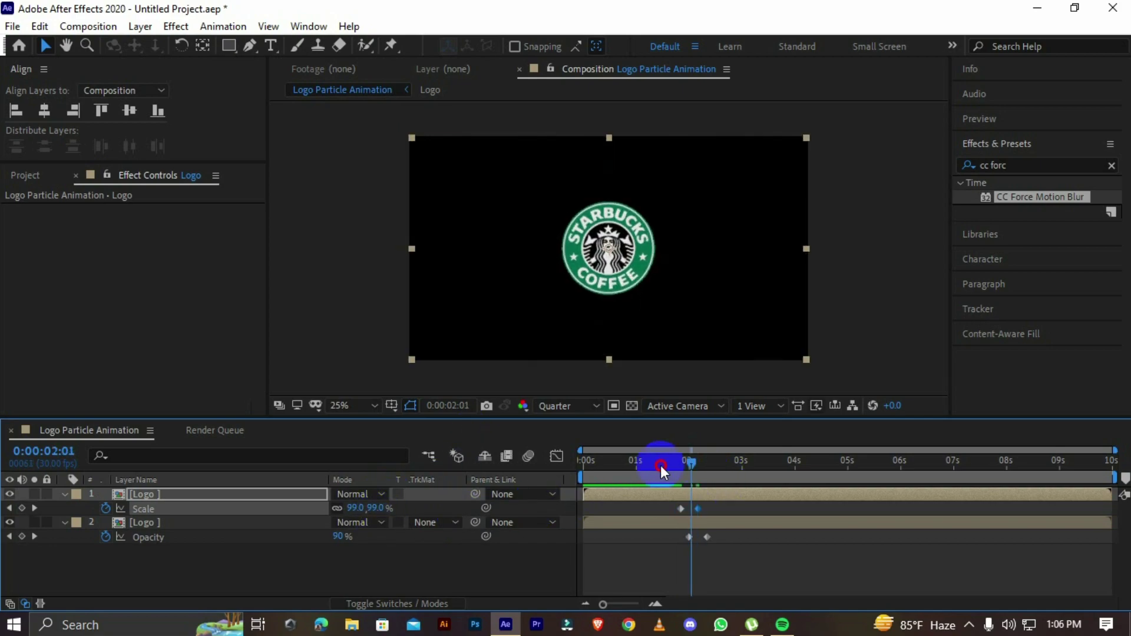
{"action": "key", "text": "space"}
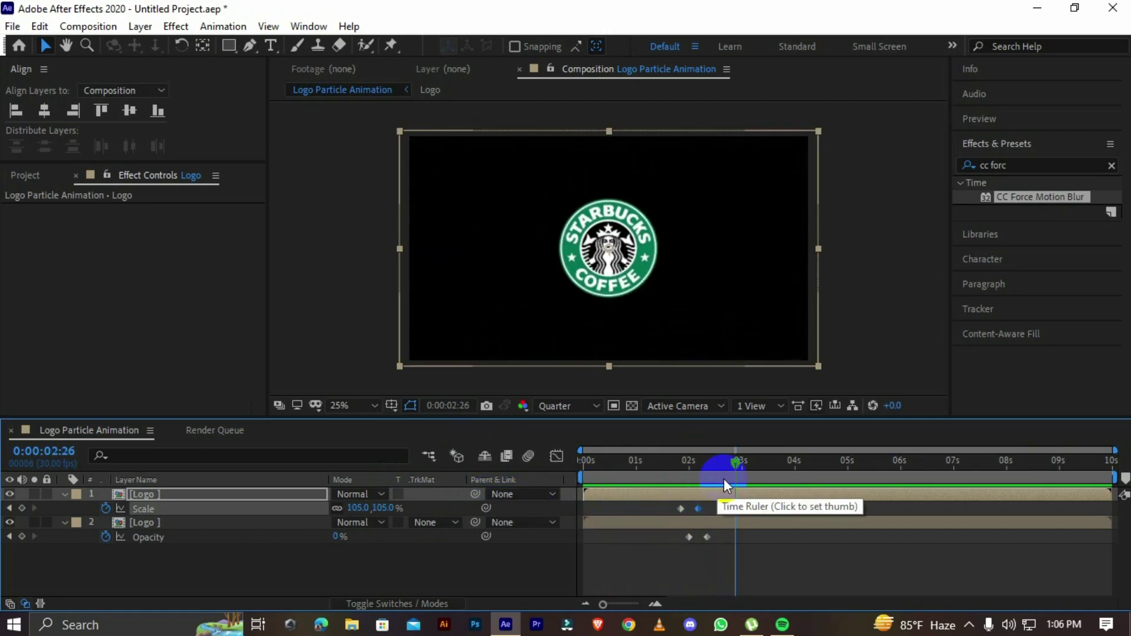
{"action": "mouse_move", "coordinate": [724, 479]}
{"action": "left_mouse_down"}
{"action": "mouse_move", "coordinate": [621, 484]}
{"action": "mouse_move", "coordinate": [688, 484]}
{"action": "left_mouse_up"}
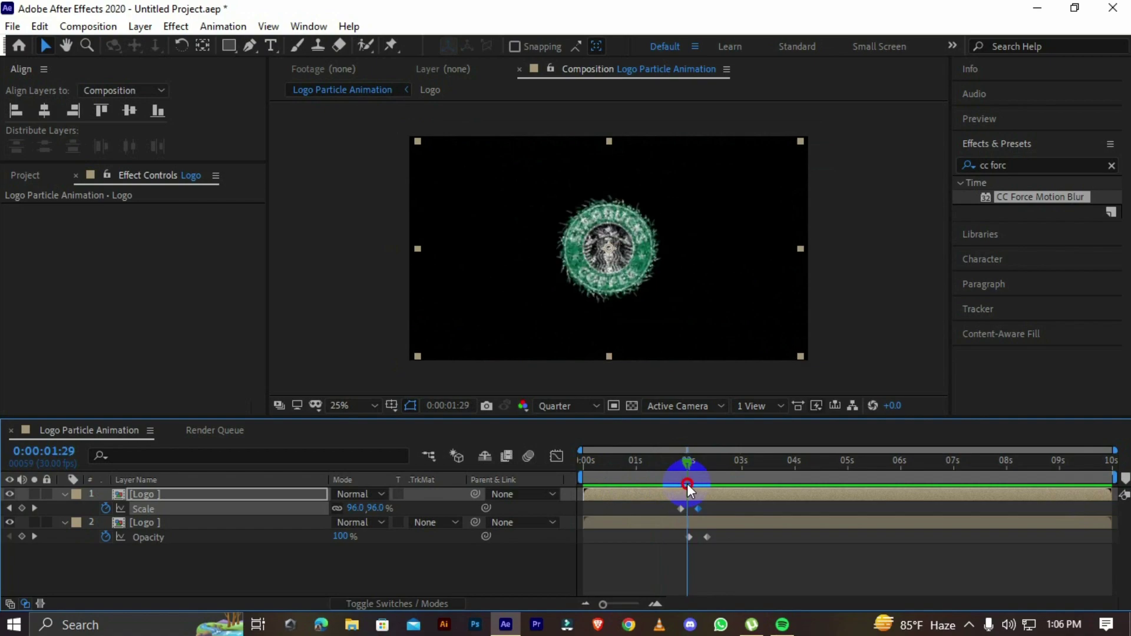
Shift the top copy's Scale and Opacity keyframes two frames later and preview the reassembly.
{"action": "key", "text": "shift+t"}
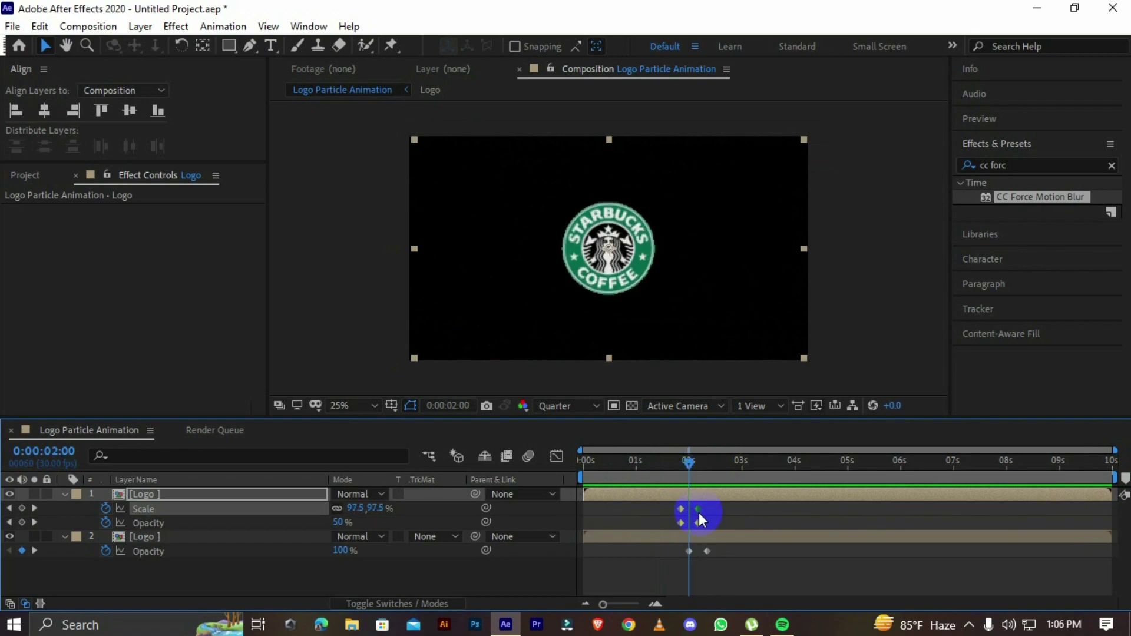
{"action": "left_click", "coordinate": [699, 522]}
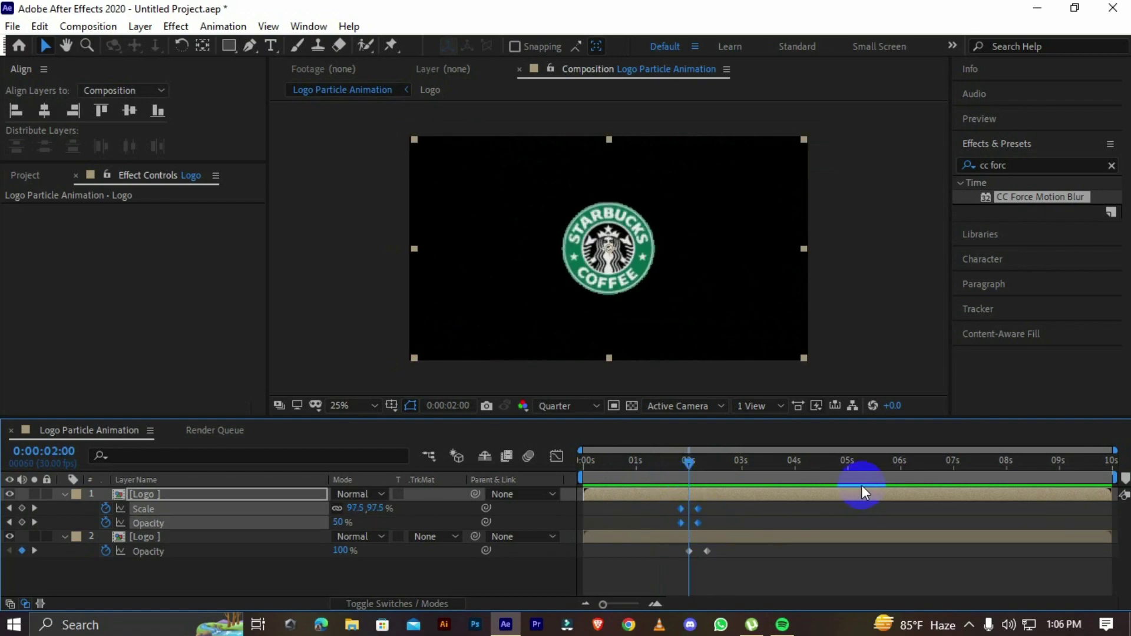
{"action": "left_click_drag", "start_coordinate": [862, 492], "coordinate": [864, 492]}
{"action": "left_click_drag", "start_coordinate": [690, 476], "coordinate": [594, 480]}
{"action": "key", "text": "space"}
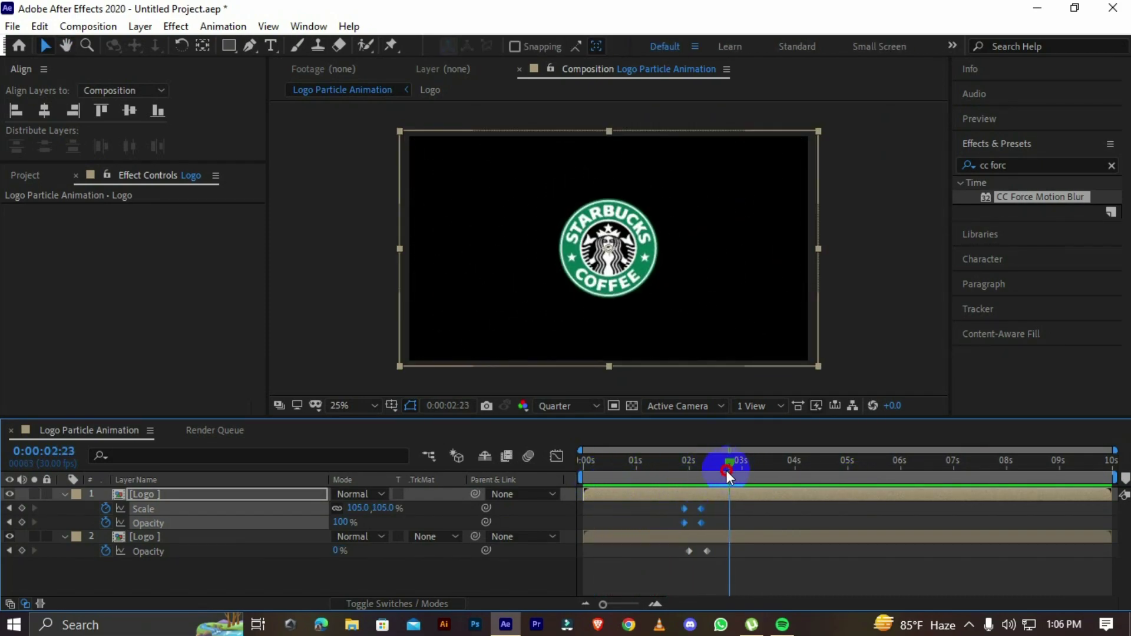
{"action": "left_click_drag", "start_coordinate": [726, 470], "coordinate": [701, 473]}
{"action": "left_click", "coordinate": [690, 510]}
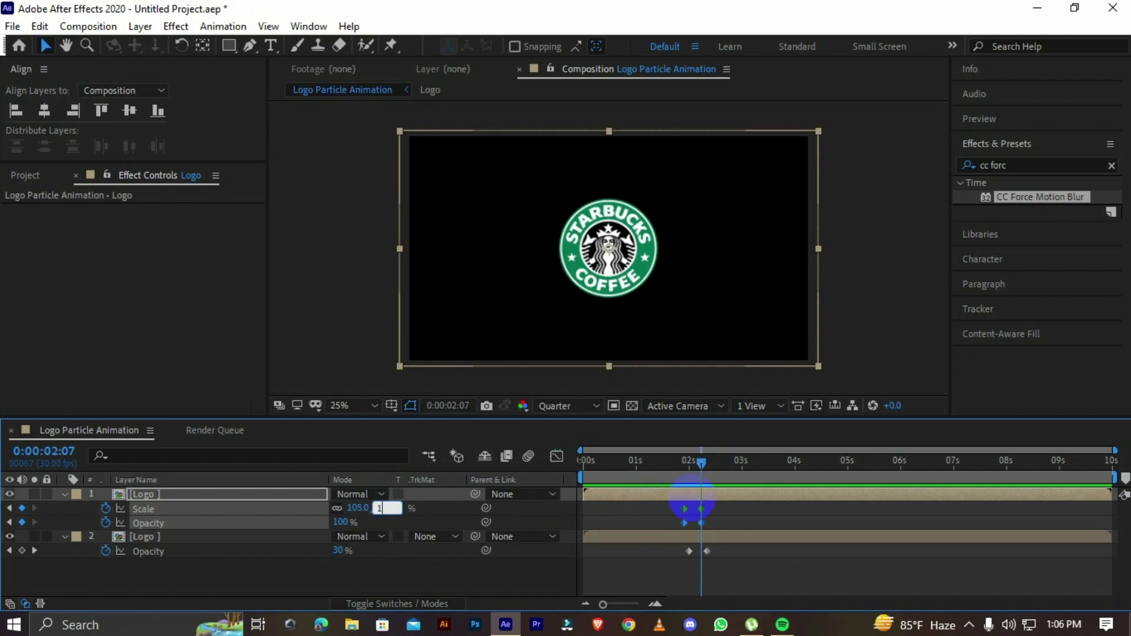
{"action": "type", "text": "00.0"}
{"action": "left_click", "coordinate": [663, 473]}
{"action": "key", "text": "space"}
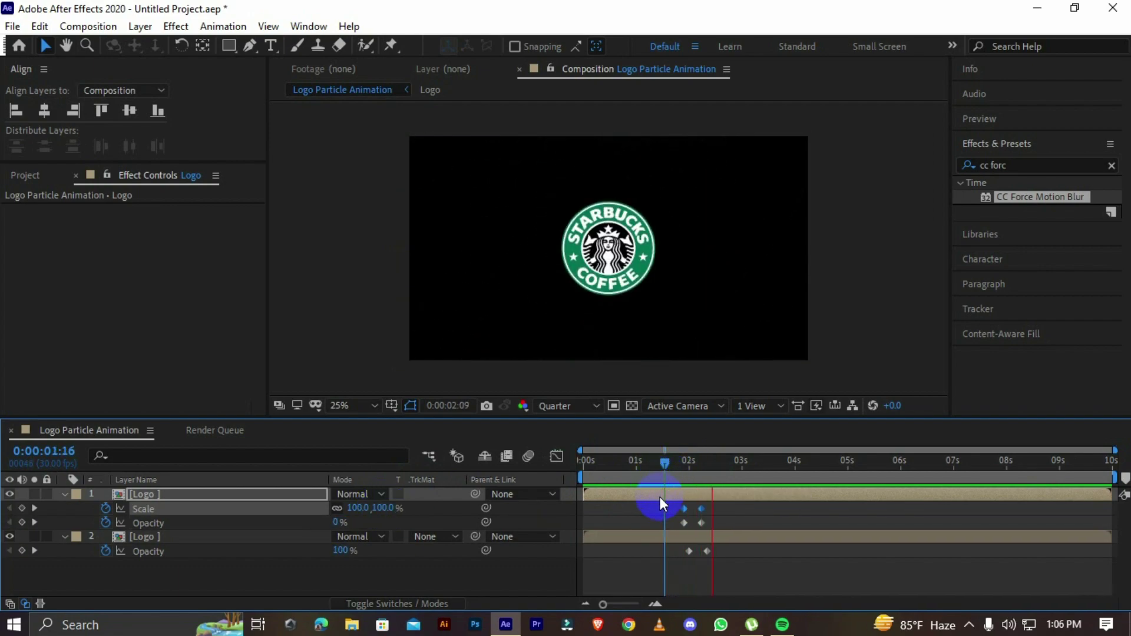
{"action": "left_click", "coordinate": [739, 471]}
{"action": "left_click_drag", "start_coordinate": [739, 471], "coordinate": [683, 475]}
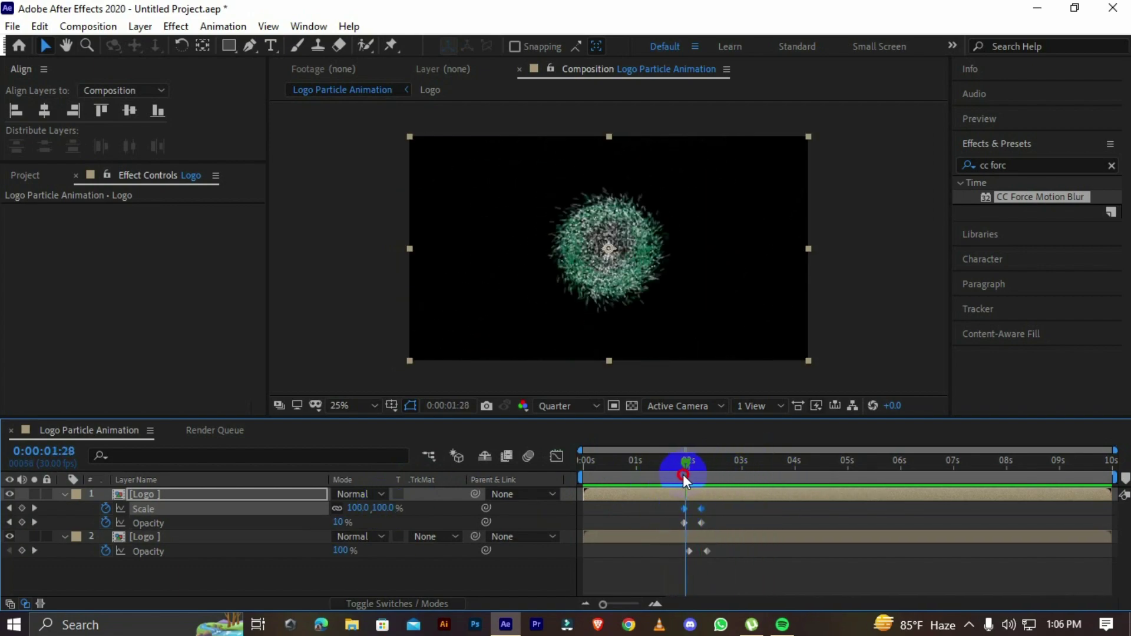
Change the first Scale keyframe to 95%, preview the particles reforming, and stop at 2:04.
{"action": "left_click_drag", "start_coordinate": [732, 515], "coordinate": [649, 514]}
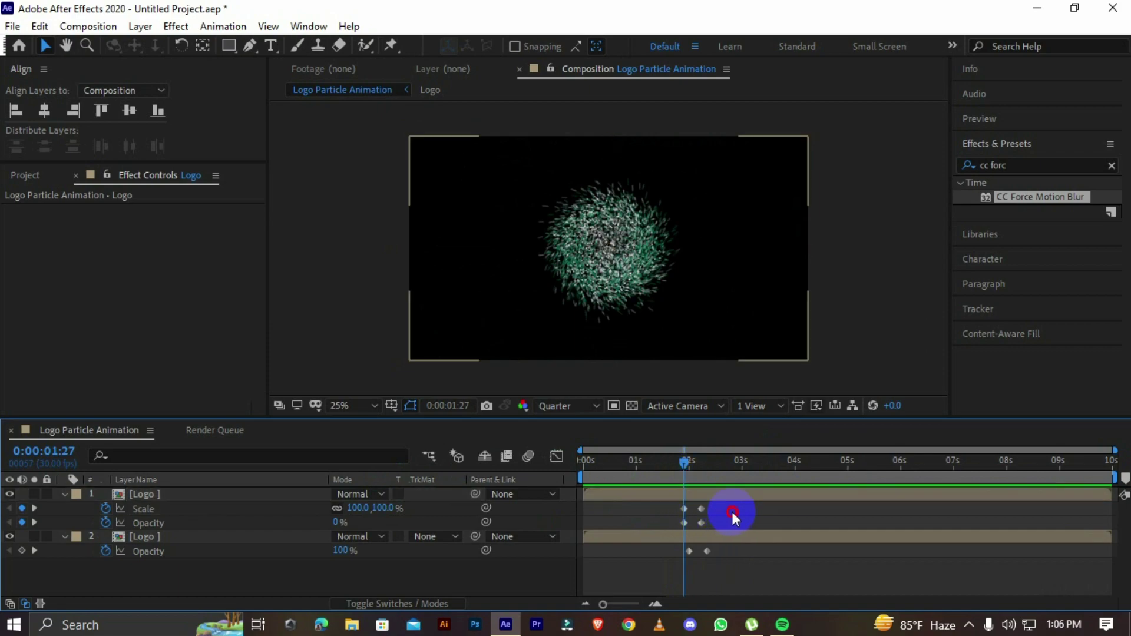
{"action": "left_click", "coordinate": [384, 508]}
{"action": "type", "text": "95"}
{"action": "key", "text": "Return"}
{"action": "left_click", "coordinate": [666, 465]}
{"action": "key", "text": "space"}
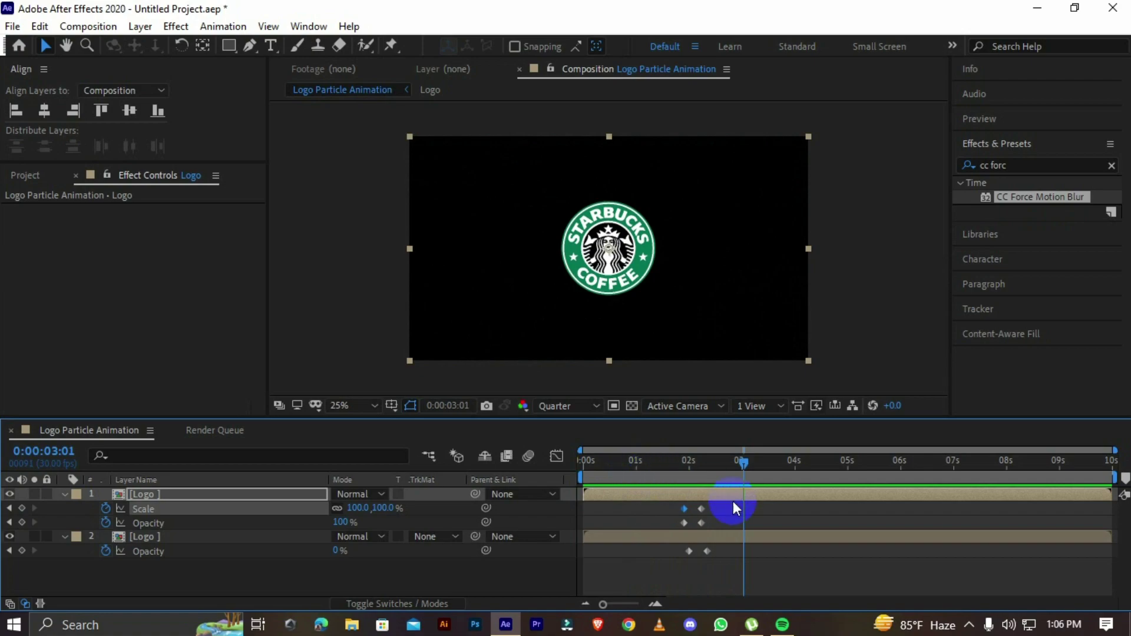
{"action": "left_click", "coordinate": [699, 463]}
Search for 'cc light' and apply CC Light Sweep to the top Logo layer.
{"action": "left_click", "coordinate": [1030, 167]}
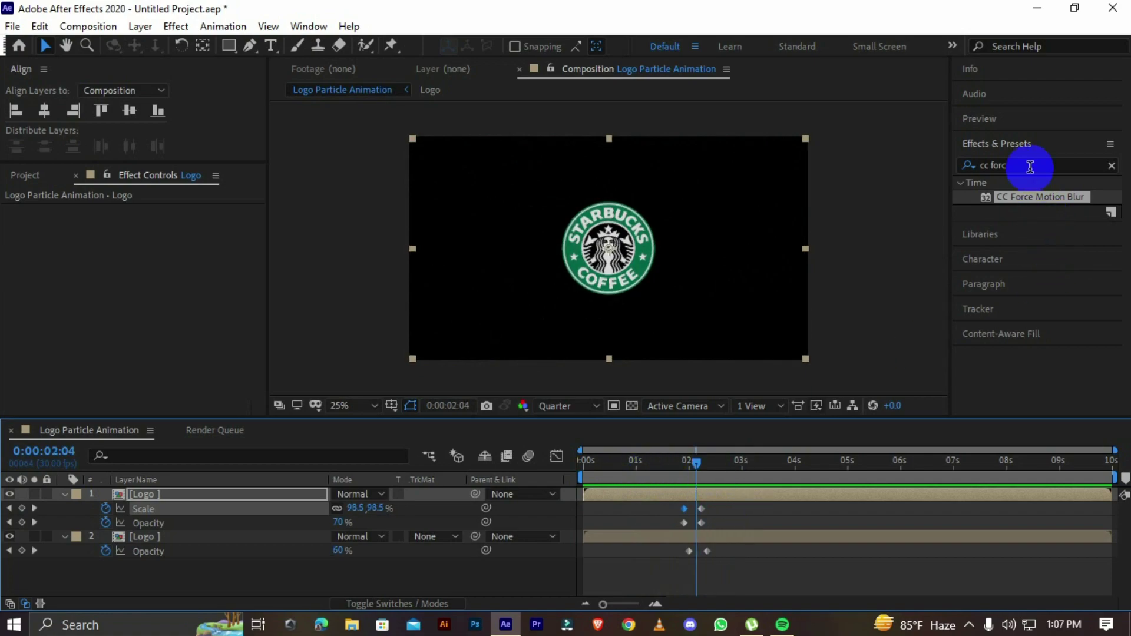
{"action": "type", "text": "cc logh"}
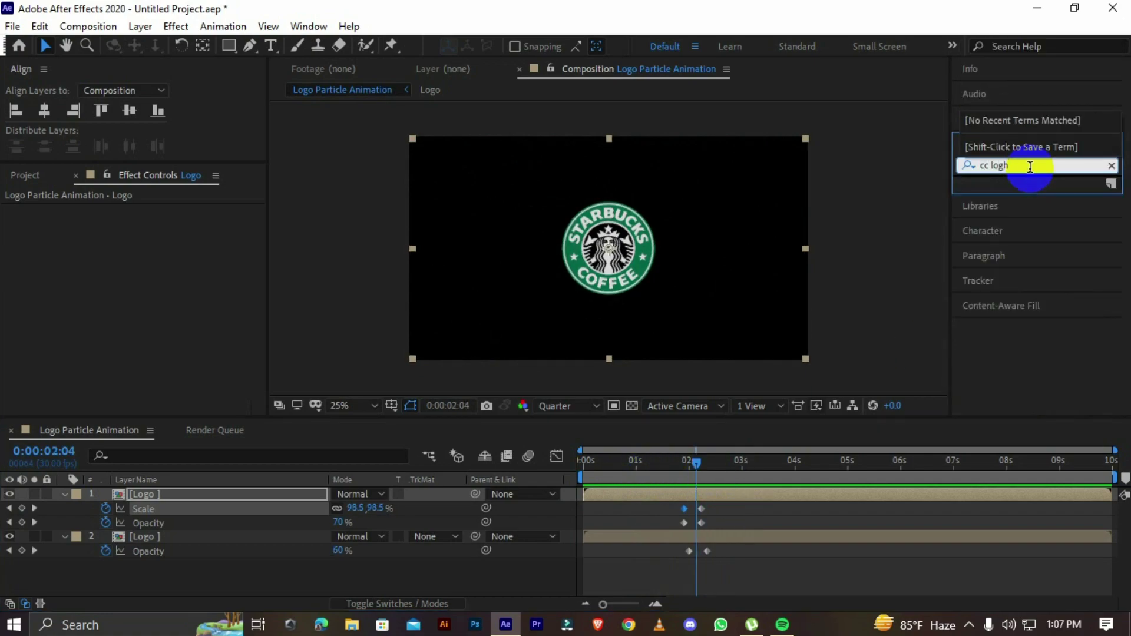
{"action": "key", "text": "BackSpace"}
{"action": "key", "text": "BackSpace"}
{"action": "key", "text": "BackSpace"}
{"action": "type", "text": "ight"}
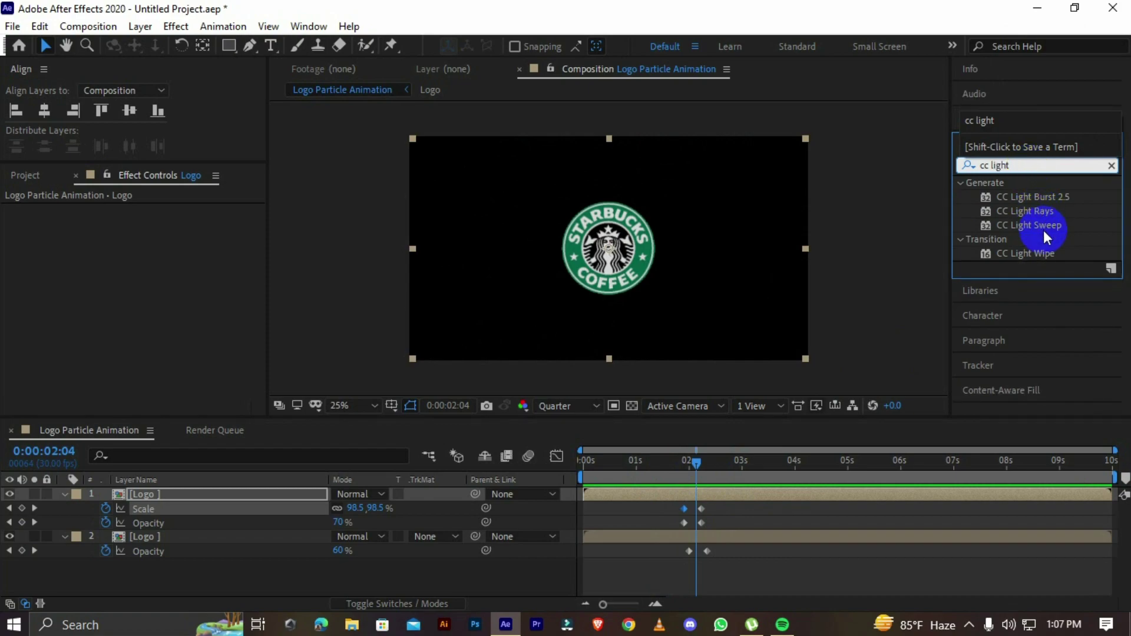
{"action": "left_click_drag", "start_coordinate": [1045, 231], "coordinate": [235, 495]}
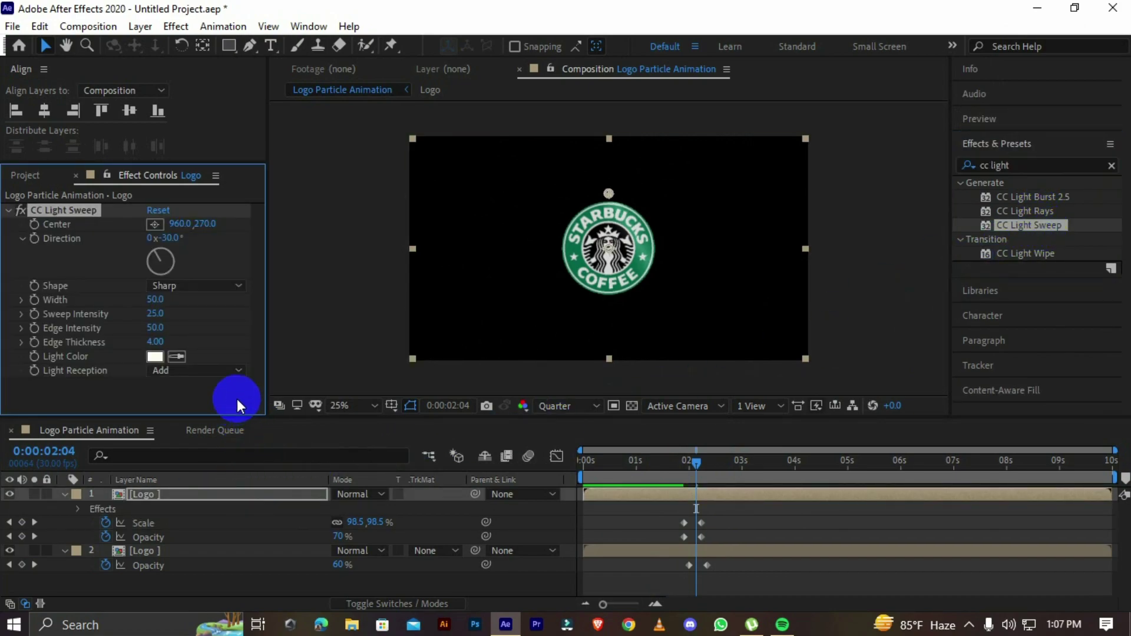
Set the light sweep Width to 200 and begin editing Sweep Intensity.
{"action": "left_click", "coordinate": [157, 300]}
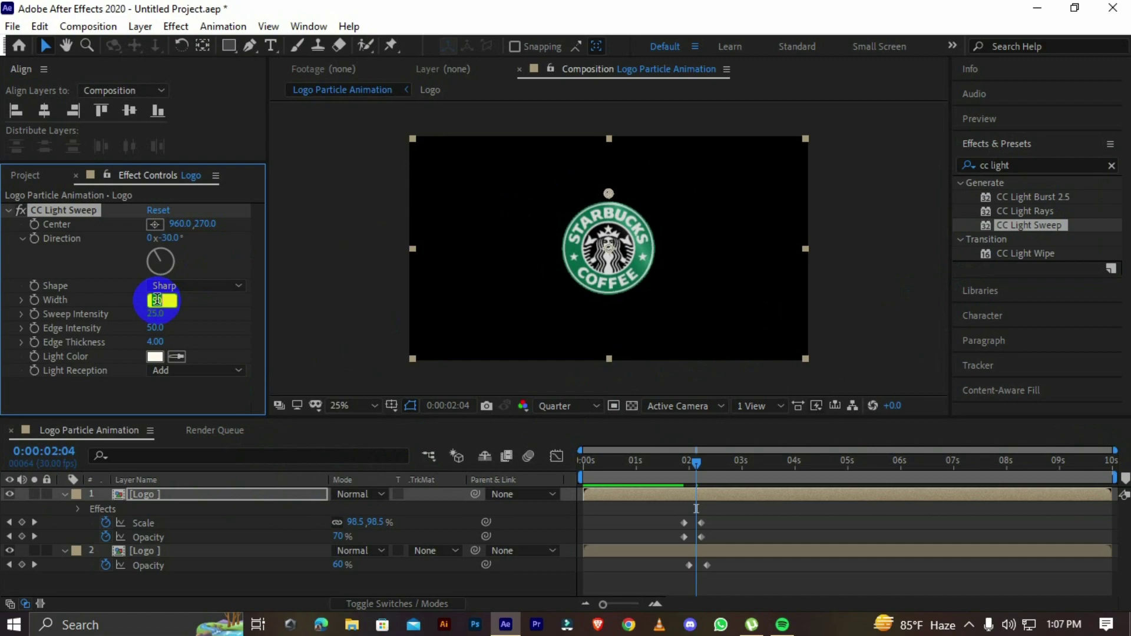
{"action": "type", "text": "200"}
{"action": "key", "text": "Return"}
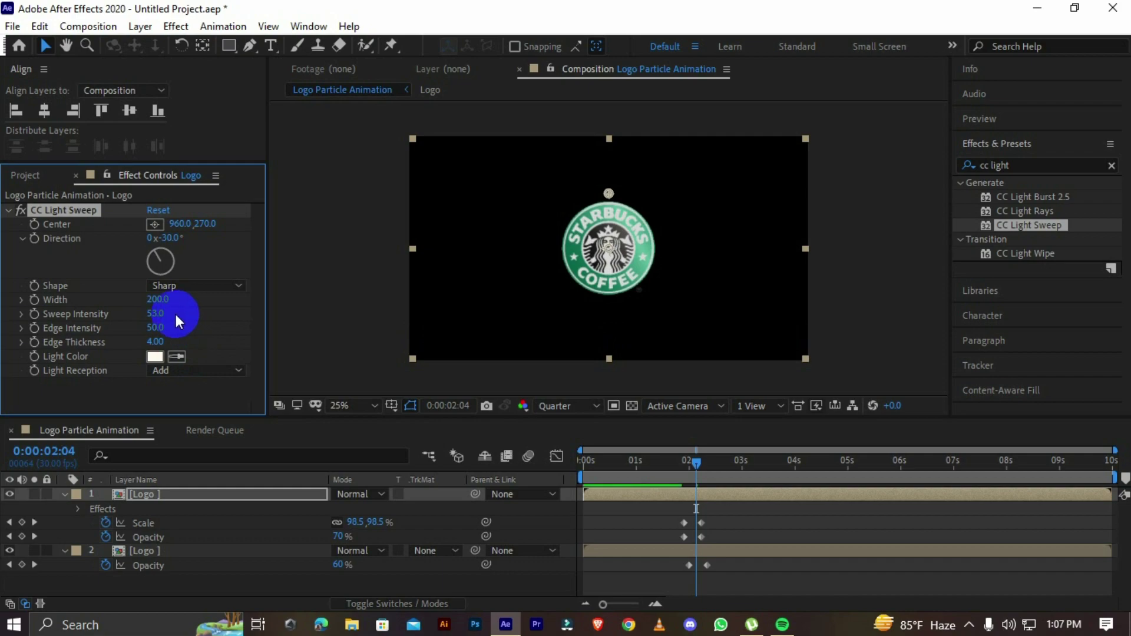
{"action": "left_click", "coordinate": [156, 313]}
Set Sweep Intensity to 50 and keyframe the sweep Center just left of the logo at 2:04.
{"action": "type", "text": "50"}
{"action": "key", "text": "Return"}
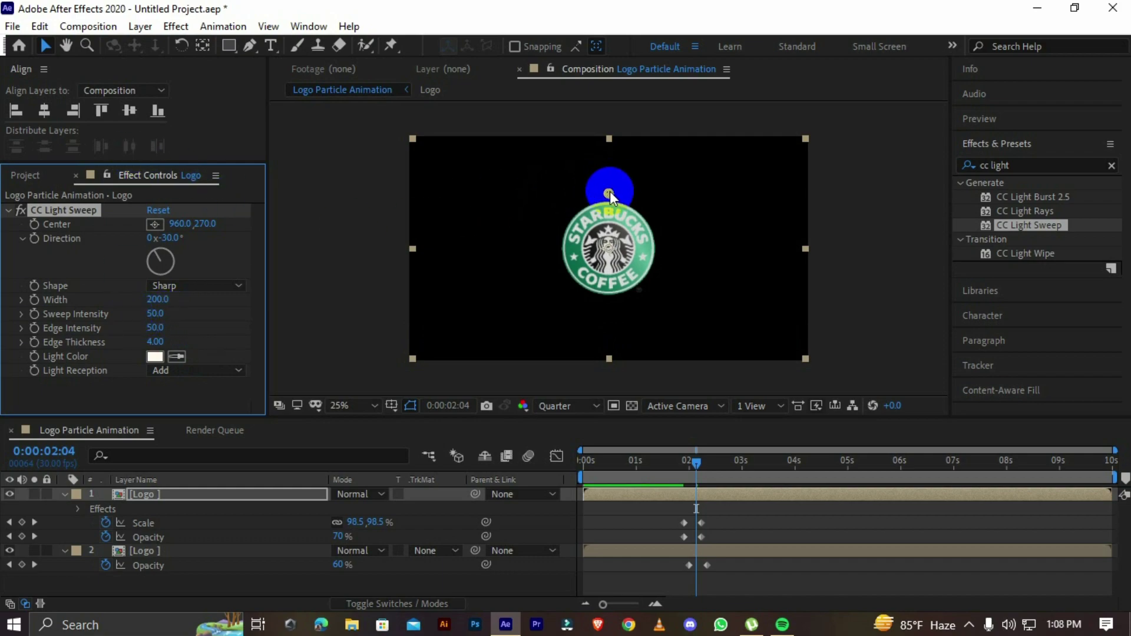
{"action": "left_click_drag", "start_coordinate": [610, 191], "coordinate": [531, 231]}
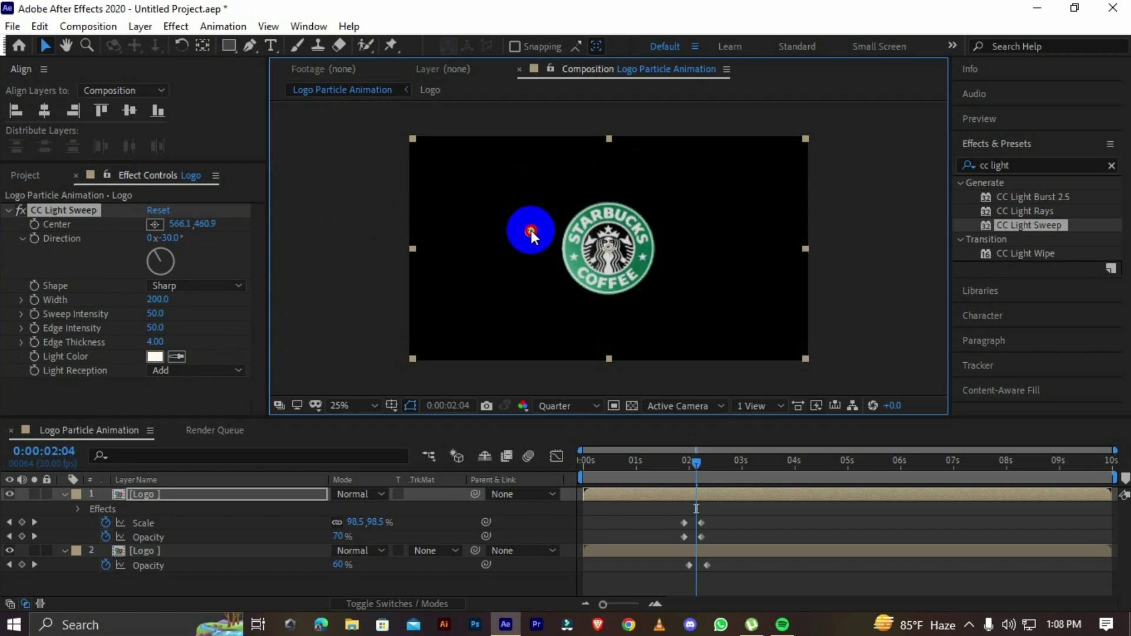
{"action": "key", "text": "ctrl+z"}
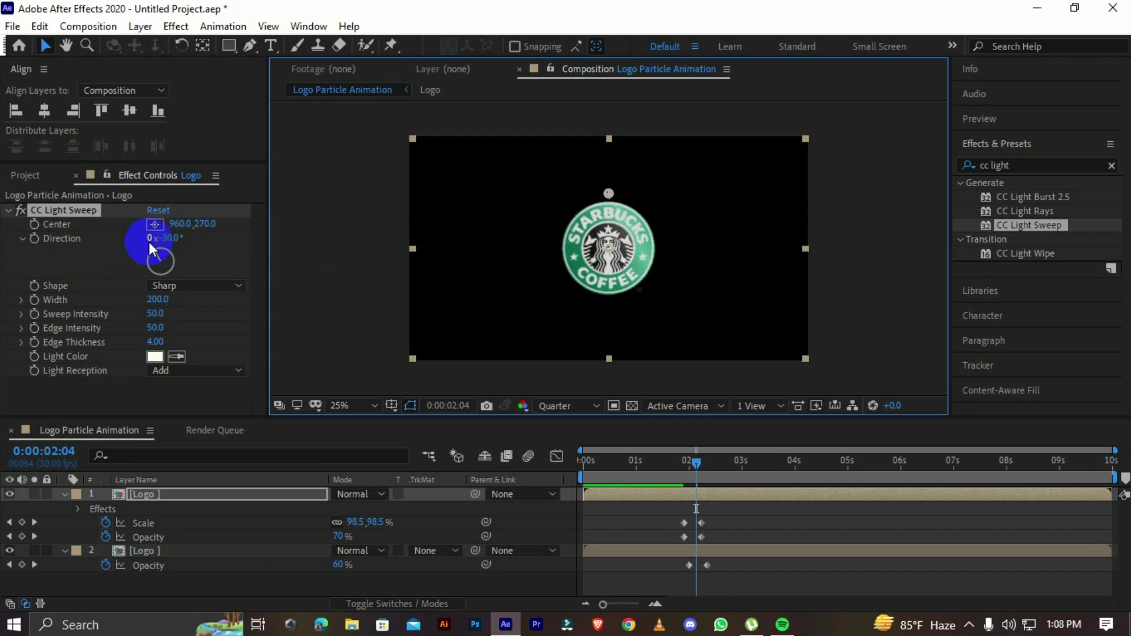
{"action": "left_click_drag", "start_coordinate": [602, 195], "coordinate": [511, 225]}
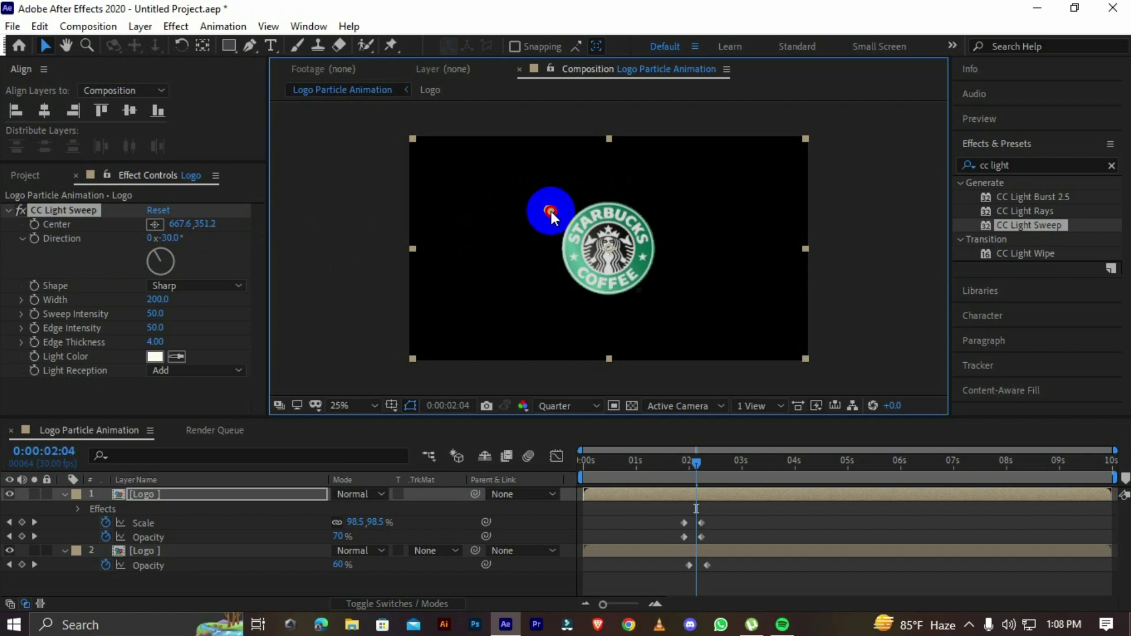
{"action": "left_click", "coordinate": [93, 229]}
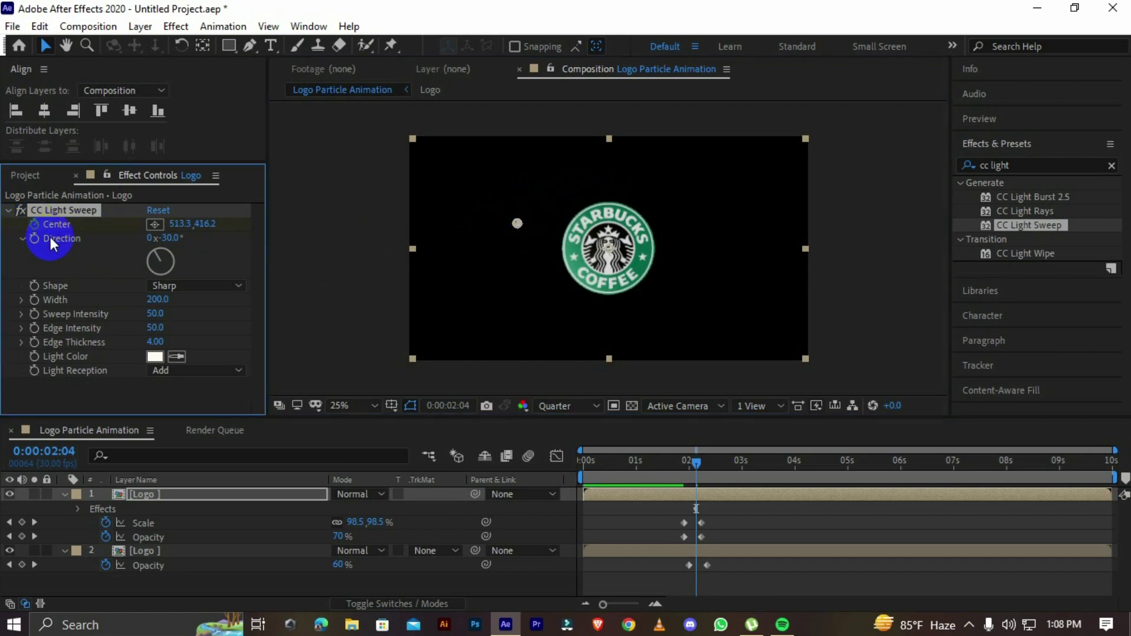
Try a second sweep Center up and right at 2:13, preview it, then undo that move.
{"action": "left_click", "coordinate": [698, 467]}
{"action": "left_click_drag", "start_coordinate": [698, 467], "coordinate": [711, 475]}
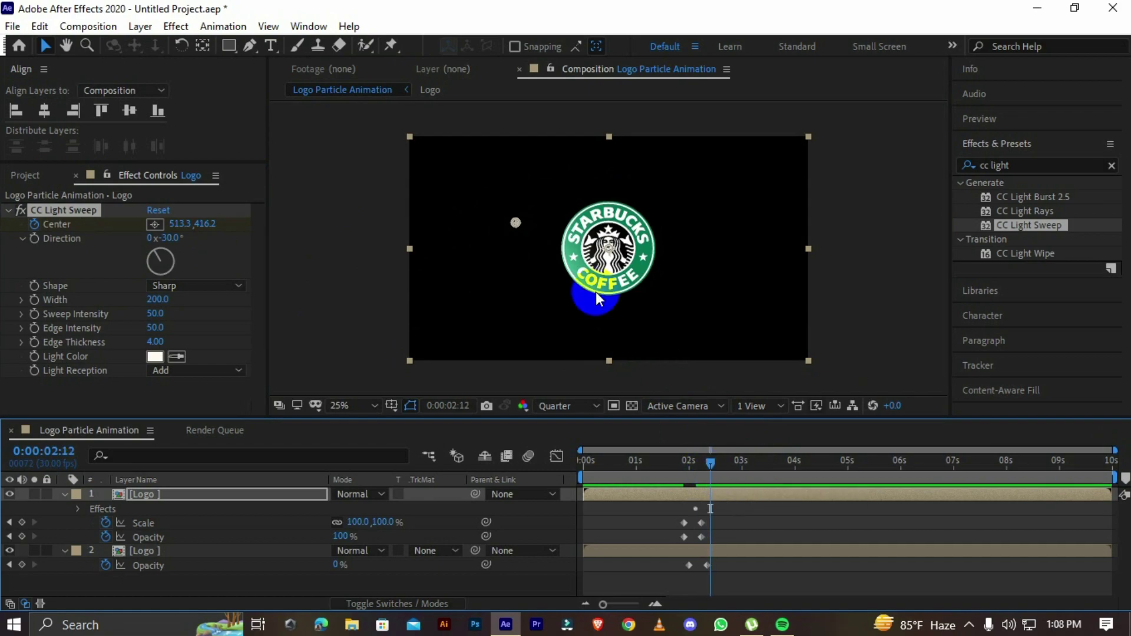
{"action": "left_click_drag", "start_coordinate": [515, 226], "coordinate": [649, 162]}
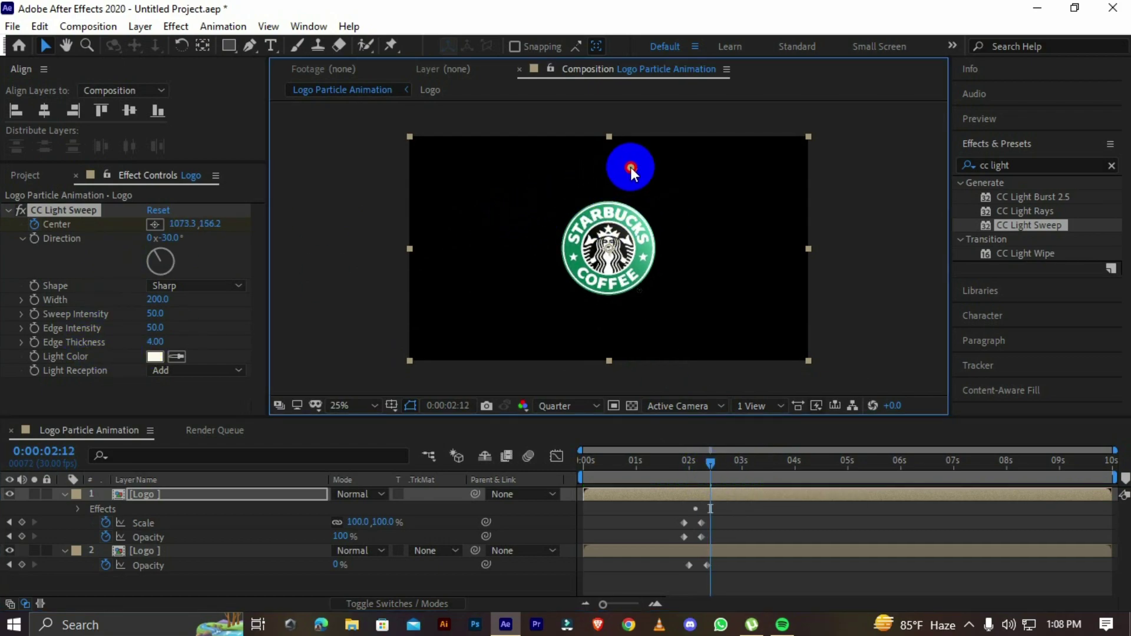
{"action": "left_click_drag", "start_coordinate": [663, 471], "coordinate": [744, 500]}
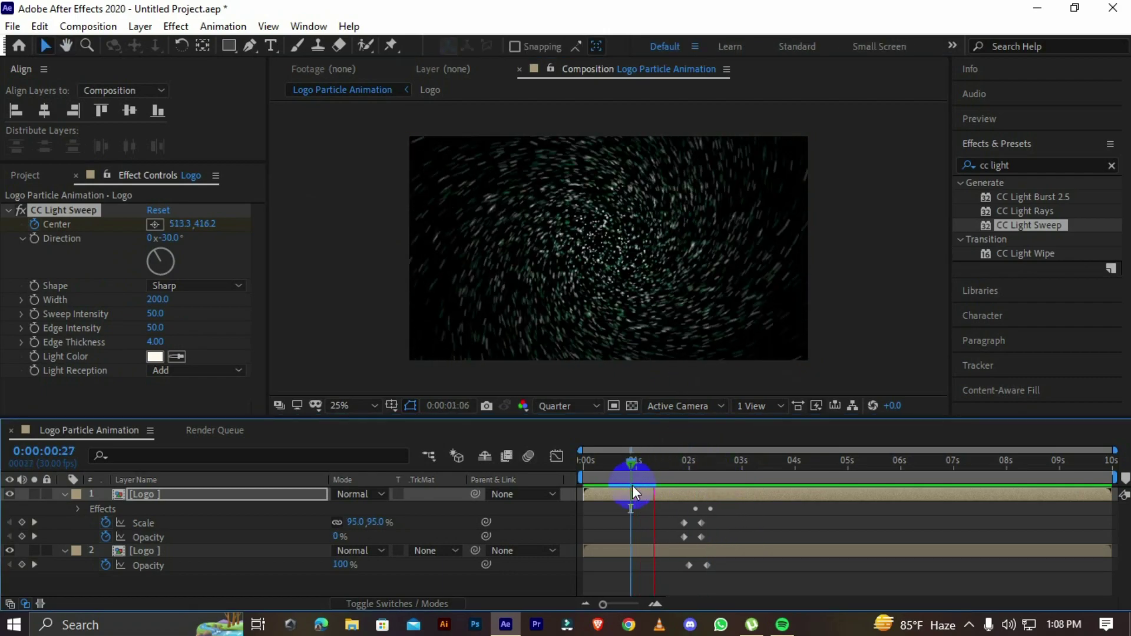
{"action": "key", "text": "space"}
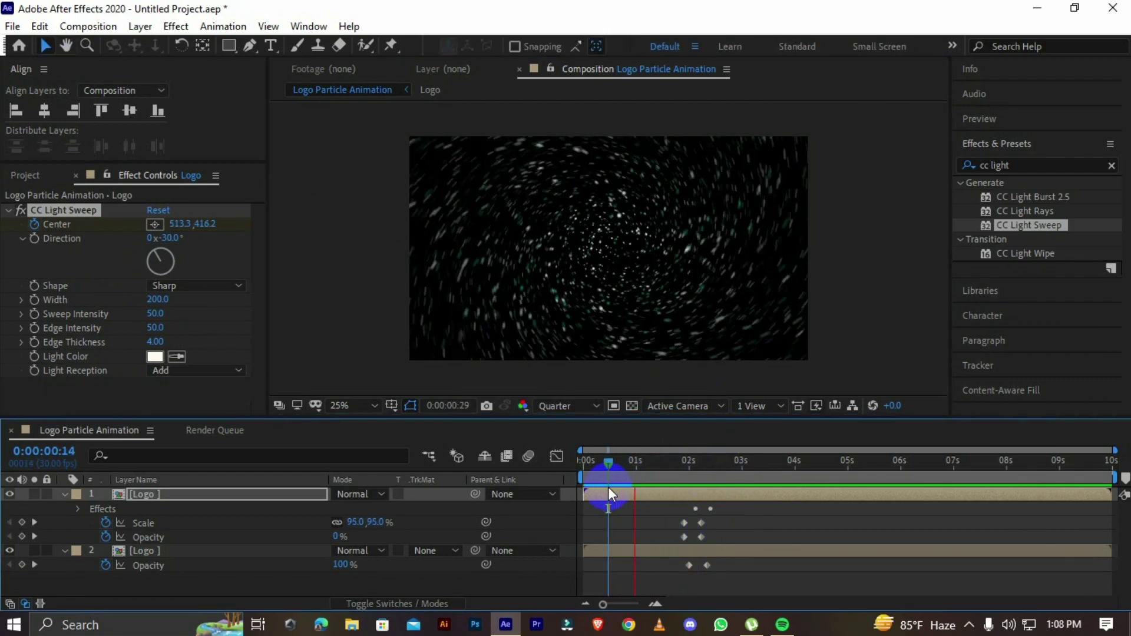
{"action": "key", "text": "space"}
{"action": "left_click_drag", "start_coordinate": [739, 466], "coordinate": [712, 467]}
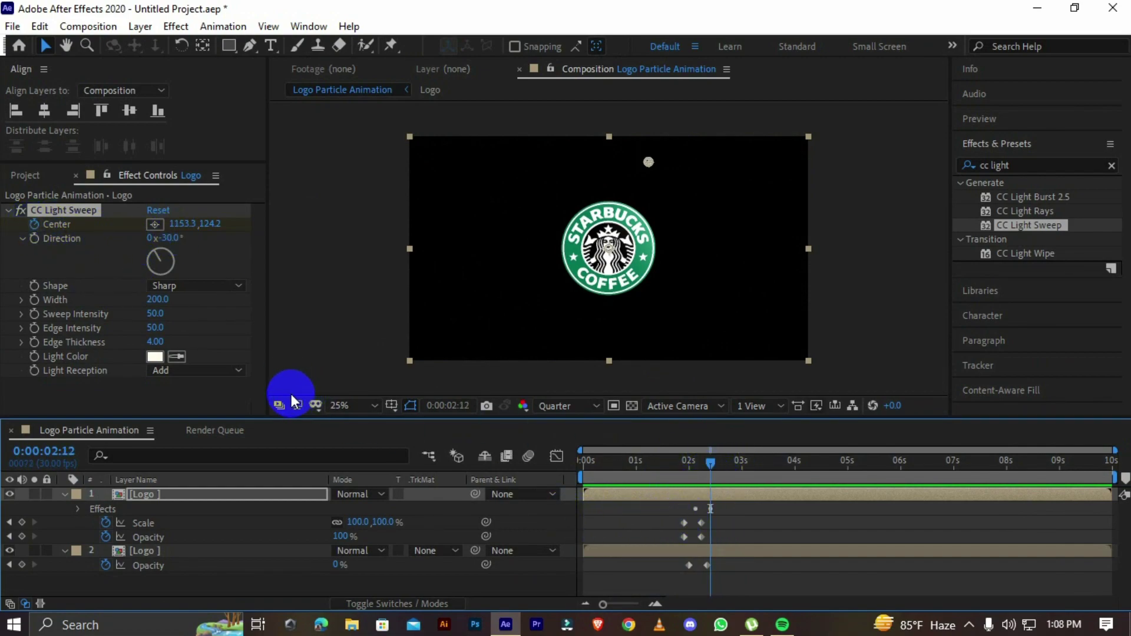
{"action": "key", "text": "ctrl+z"}
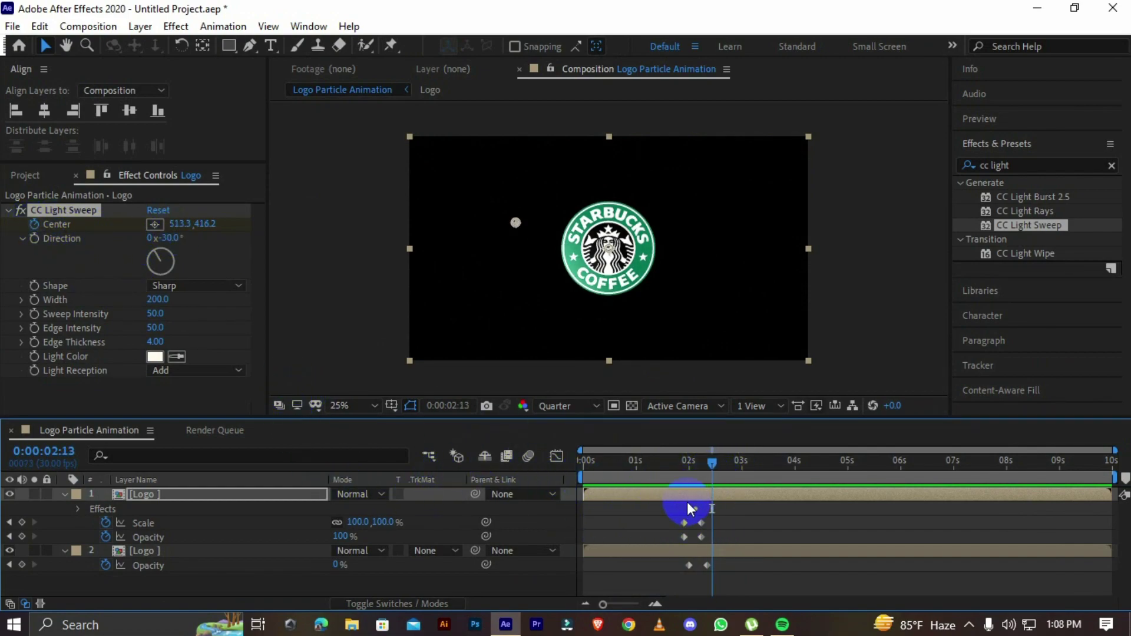
Create a new dark solid layer named BG.
{"action": "right_click", "coordinate": [82, 533]}
{"action": "mouse_move", "coordinate": [182, 353]}
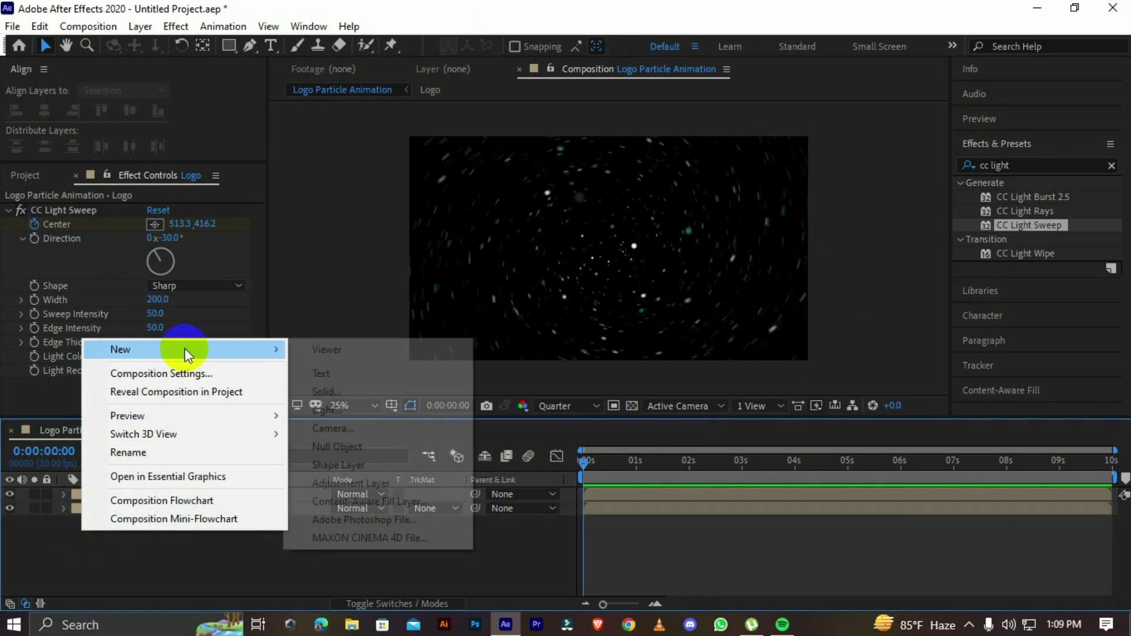
{"action": "left_click", "coordinate": [353, 391]}
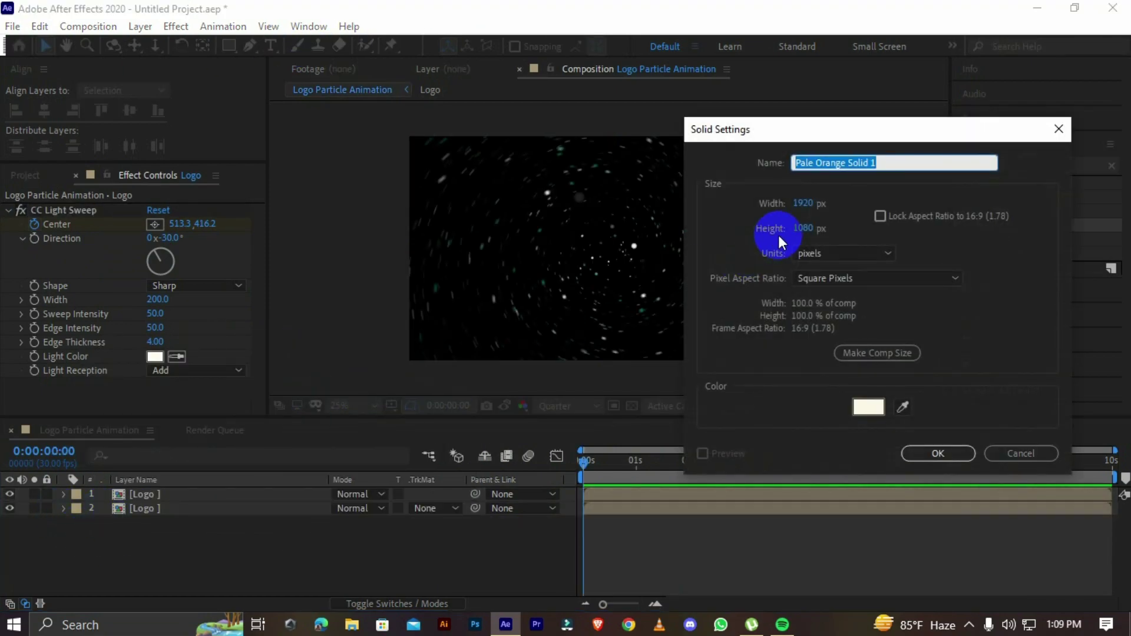
{"action": "type", "text": "BG"}
{"action": "left_click", "coordinate": [868, 406]}
{"action": "left_click", "coordinate": [723, 541]}
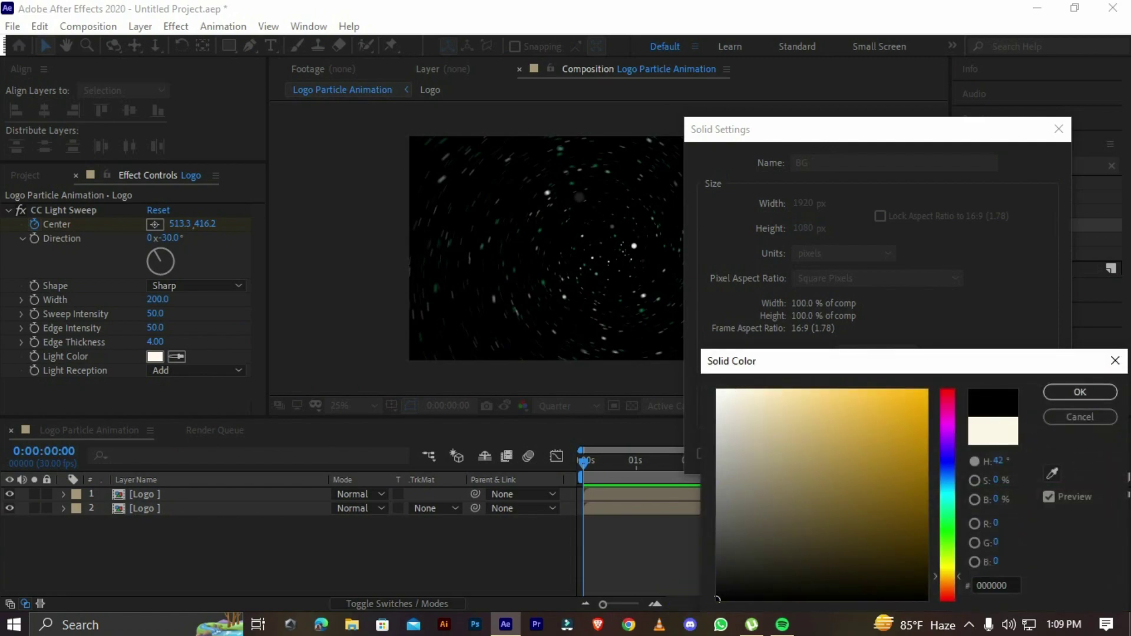
{"action": "left_click", "coordinate": [1080, 392]}
{"action": "left_click", "coordinate": [938, 450]}
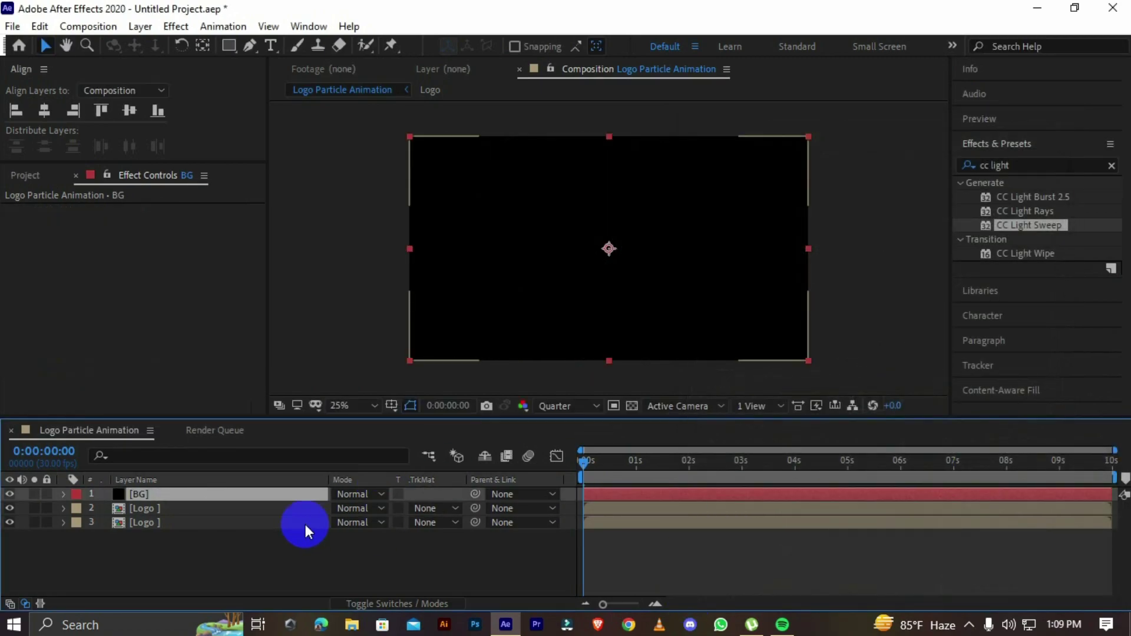
Search 'Gradient' and apply Gradient Ramp to the BG layer.
{"action": "left_click", "coordinate": [1030, 167]}
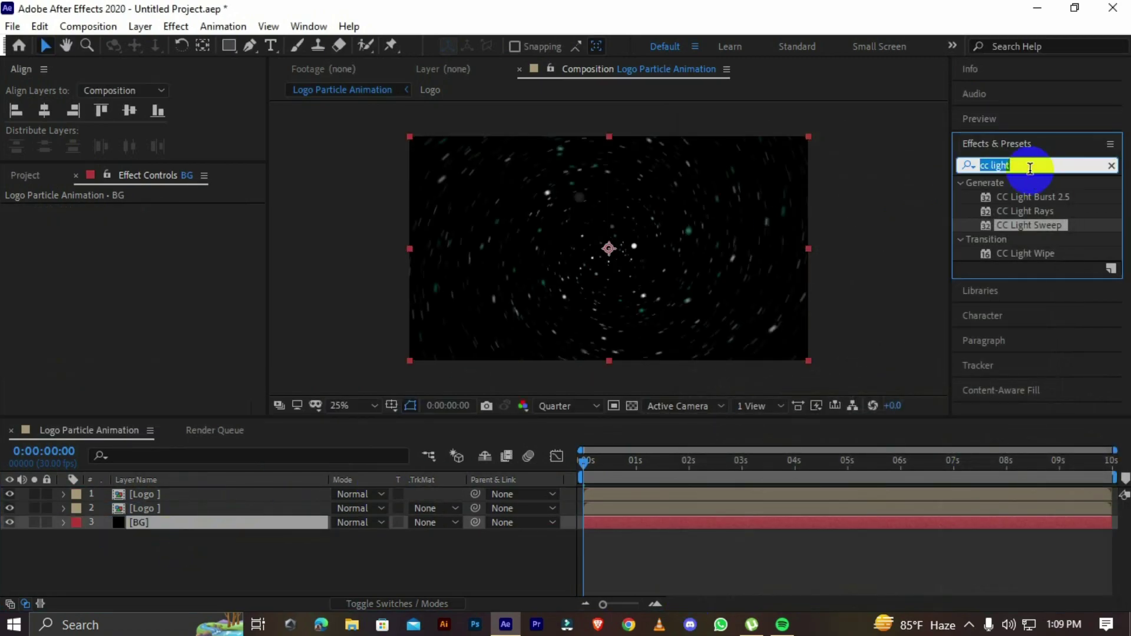
{"action": "type", "text": "Grad"}
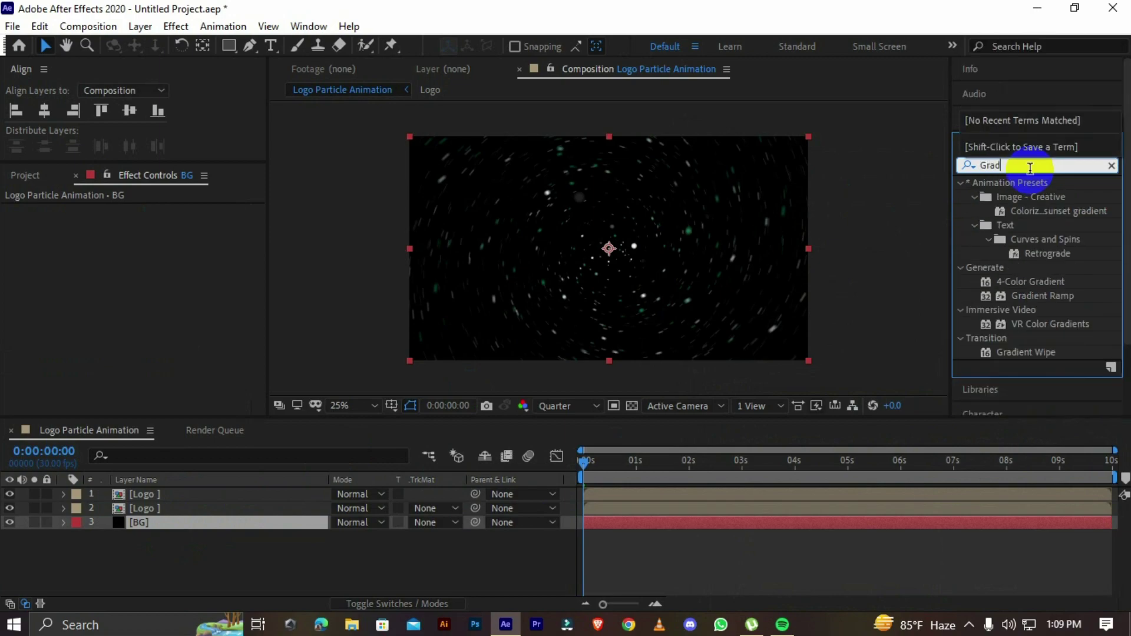
{"action": "type", "text": "ien"}
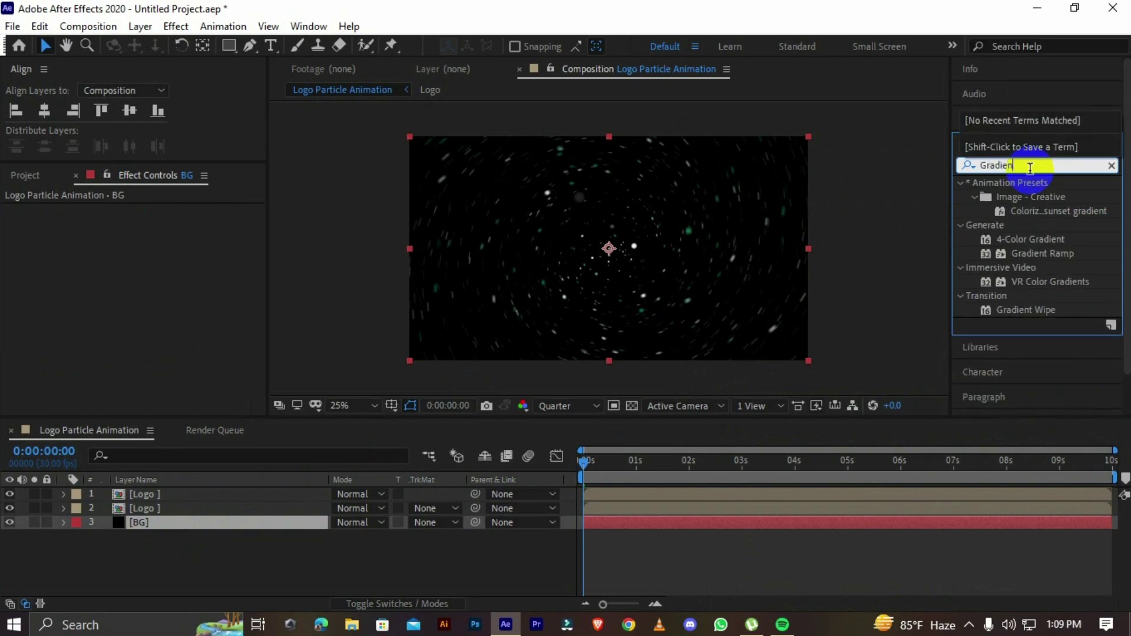
{"action": "type", "text": "t"}
{"action": "left_click_drag", "start_coordinate": [1041, 196], "coordinate": [222, 523]}
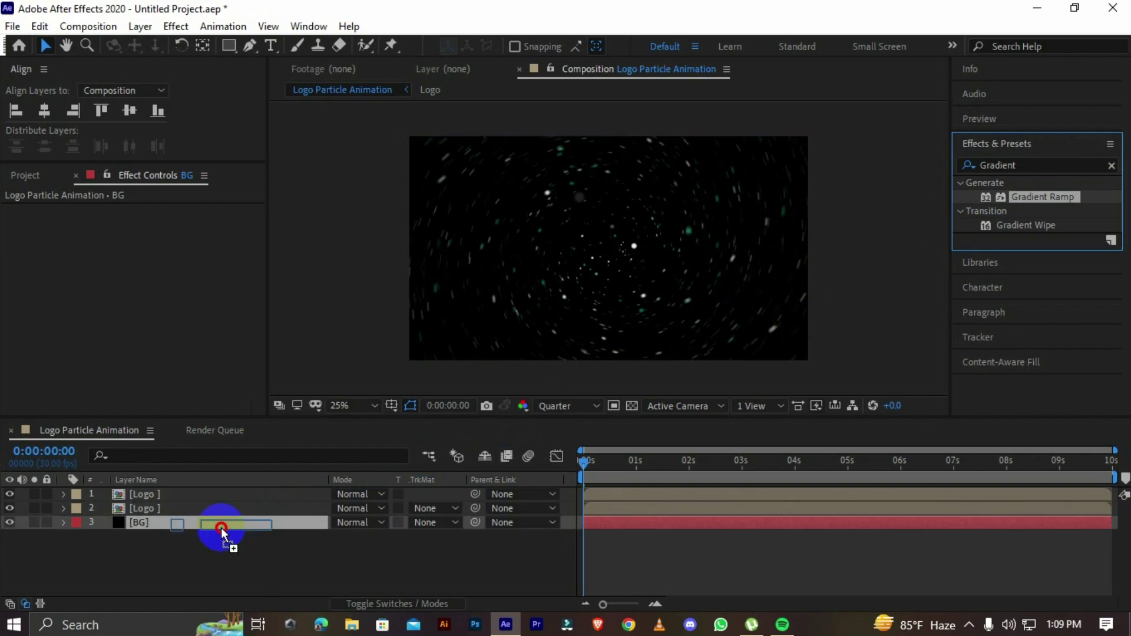
Set Ramp Shape to Radial Ramp and Ramp Scatter to 50, and centre the Start of Ramp.
{"action": "left_click", "coordinate": [196, 282]}
{"action": "left_click", "coordinate": [199, 318]}
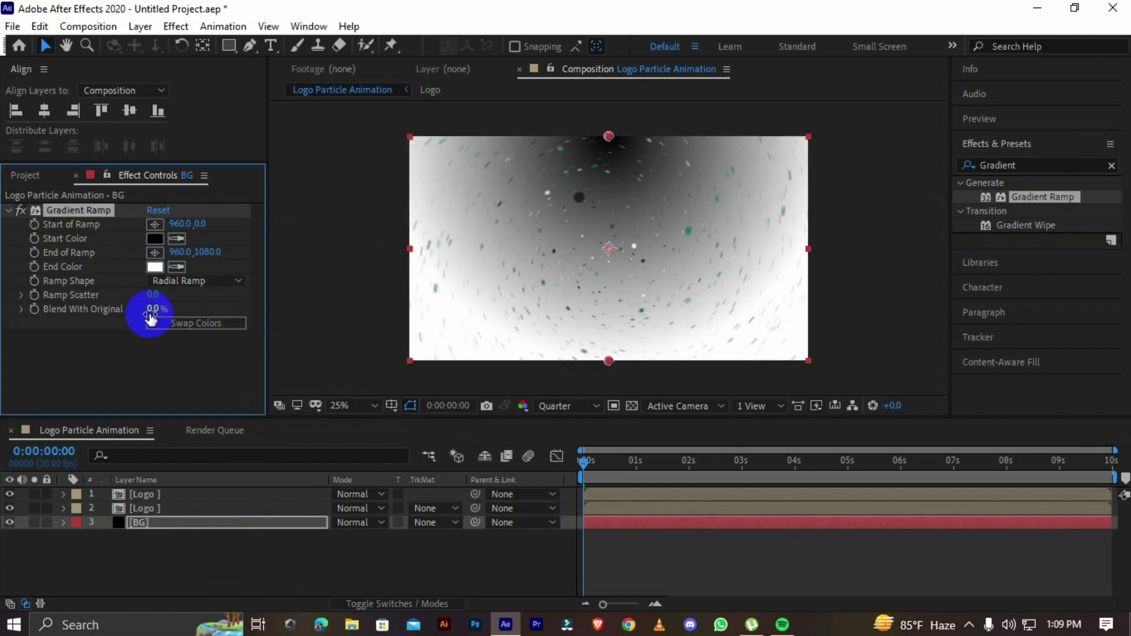
{"action": "left_click", "coordinate": [154, 296]}
{"action": "type", "text": "50"}
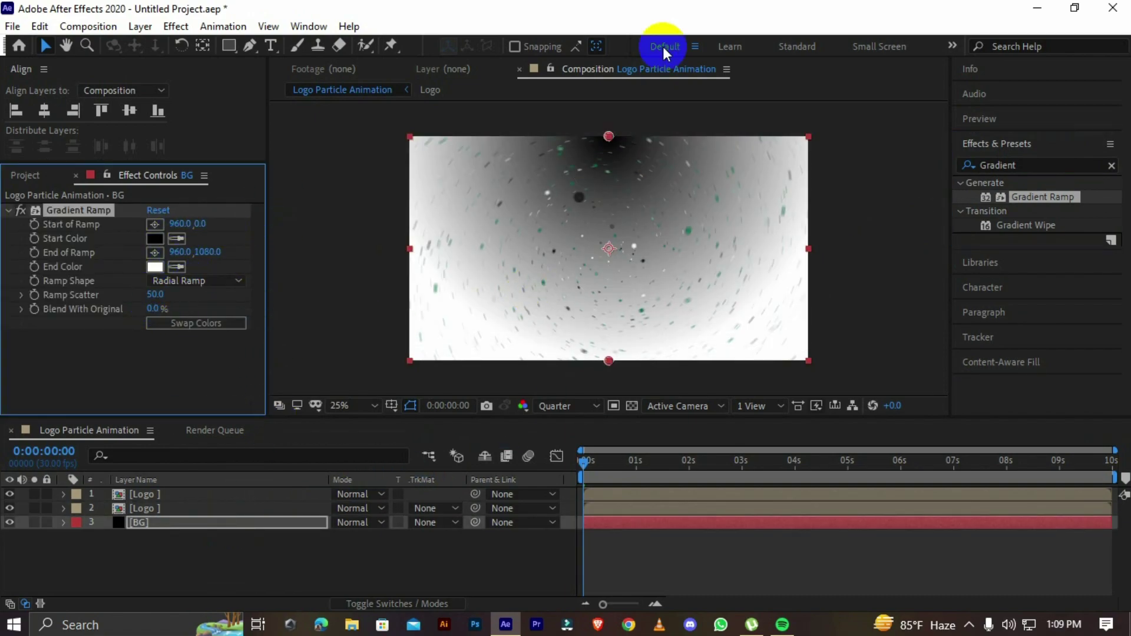
{"action": "left_click_drag", "start_coordinate": [614, 137], "coordinate": [615, 252]}
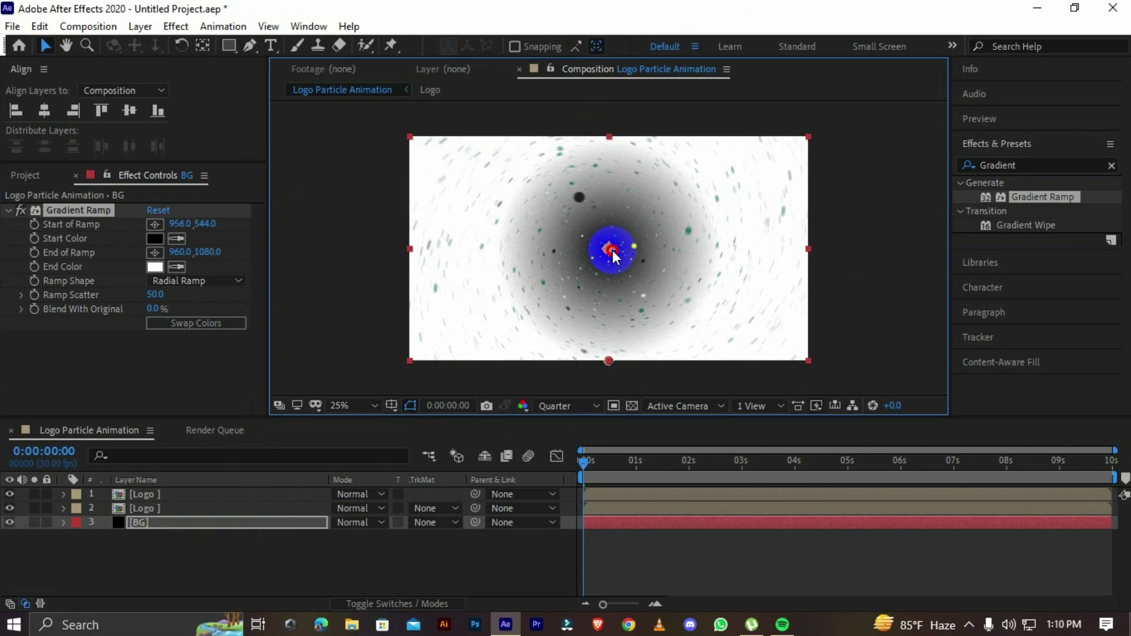
{"action": "left_click_drag", "start_coordinate": [611, 249], "coordinate": [608, 249]}
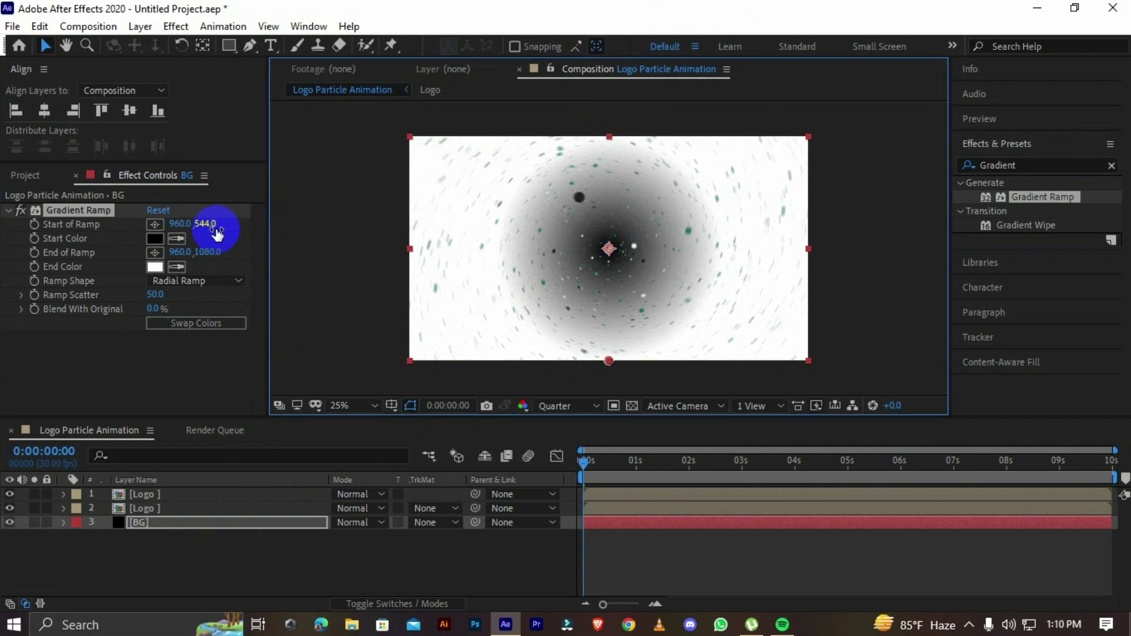
Sample the logo's green as the ramp End Color with the background temporarily hidden.
{"action": "left_click", "coordinate": [10, 522]}
{"action": "mouse_move", "coordinate": [606, 479]}
{"action": "left_mouse_down"}
{"action": "mouse_move", "coordinate": [691, 478]}
{"action": "mouse_move", "coordinate": [747, 461]}
{"action": "left_mouse_up"}
{"action": "scroll", "coordinate": [684, 304], "scroll_direction": "up", "scroll_amount": 2}
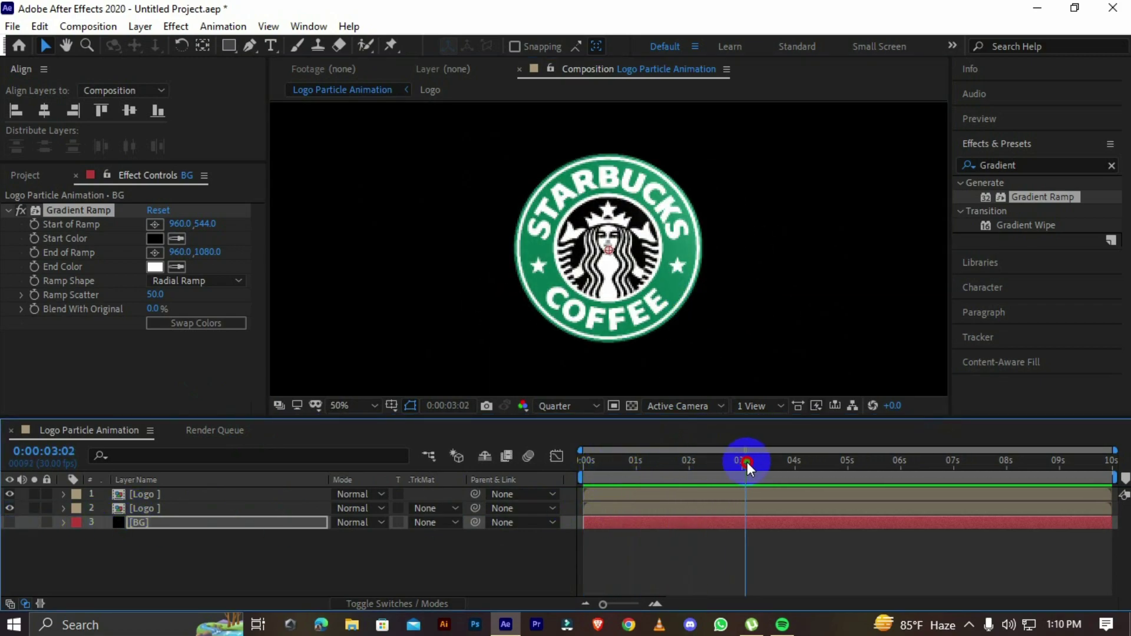
{"action": "left_click", "coordinate": [175, 268]}
{"action": "left_click", "coordinate": [697, 247]}
{"action": "key", "text": "Home"}
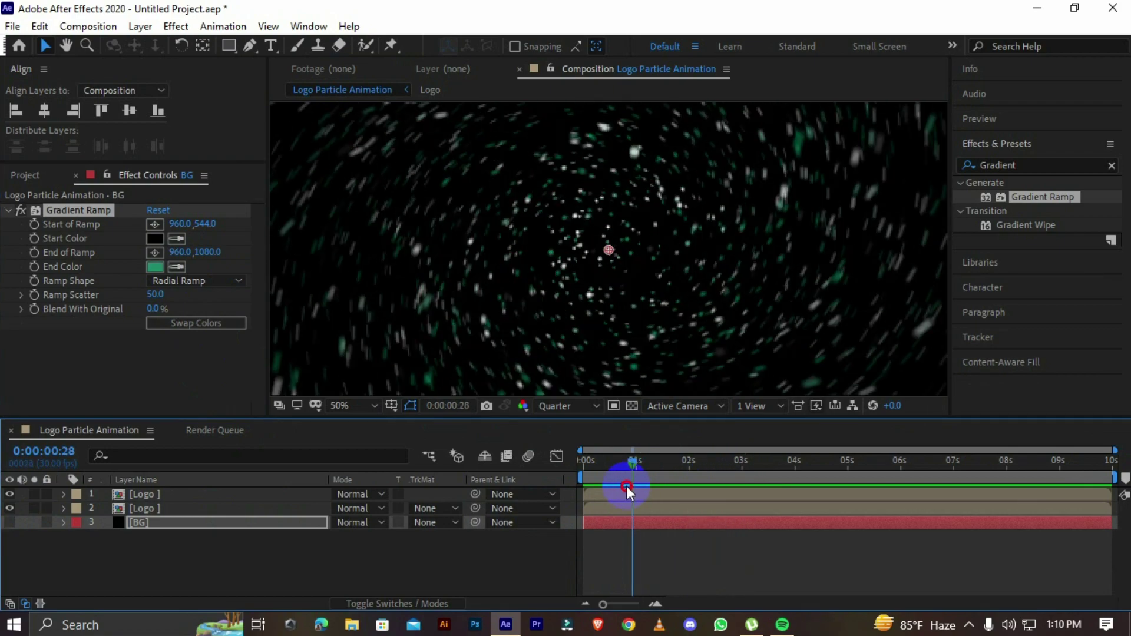
{"action": "left_click", "coordinate": [9, 522]}
{"action": "scroll", "coordinate": [593, 223], "scroll_direction": "down", "scroll_amount": 2}
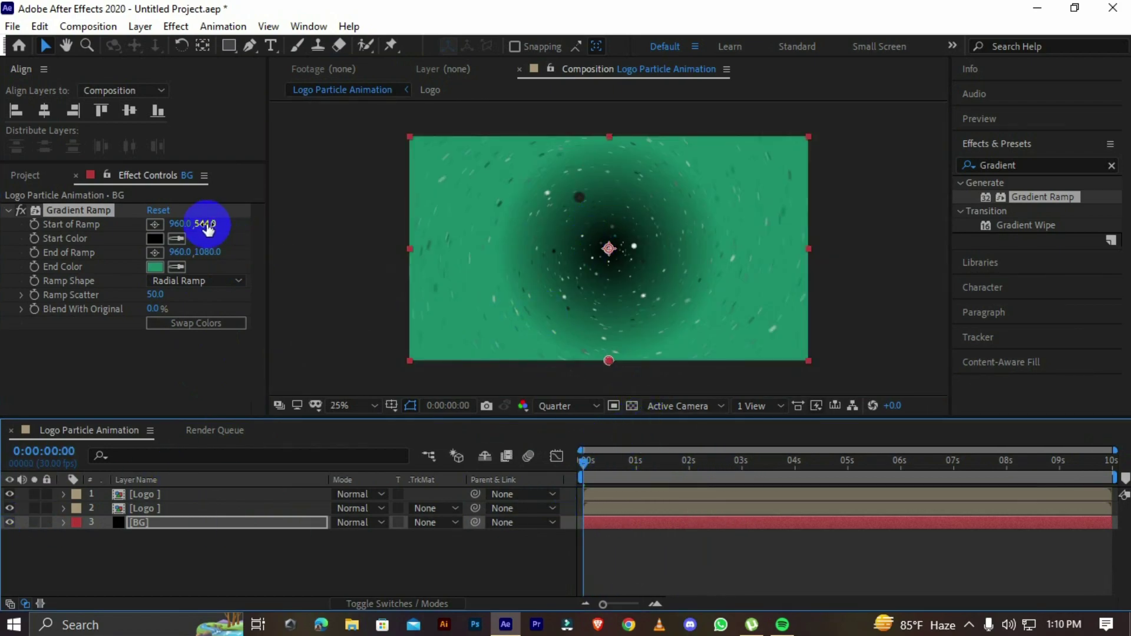
Push End of Ramp out to 3075 vertically and choose a dark green End Color.
{"action": "left_click_drag", "start_coordinate": [211, 224], "coordinate": [202, 234]}
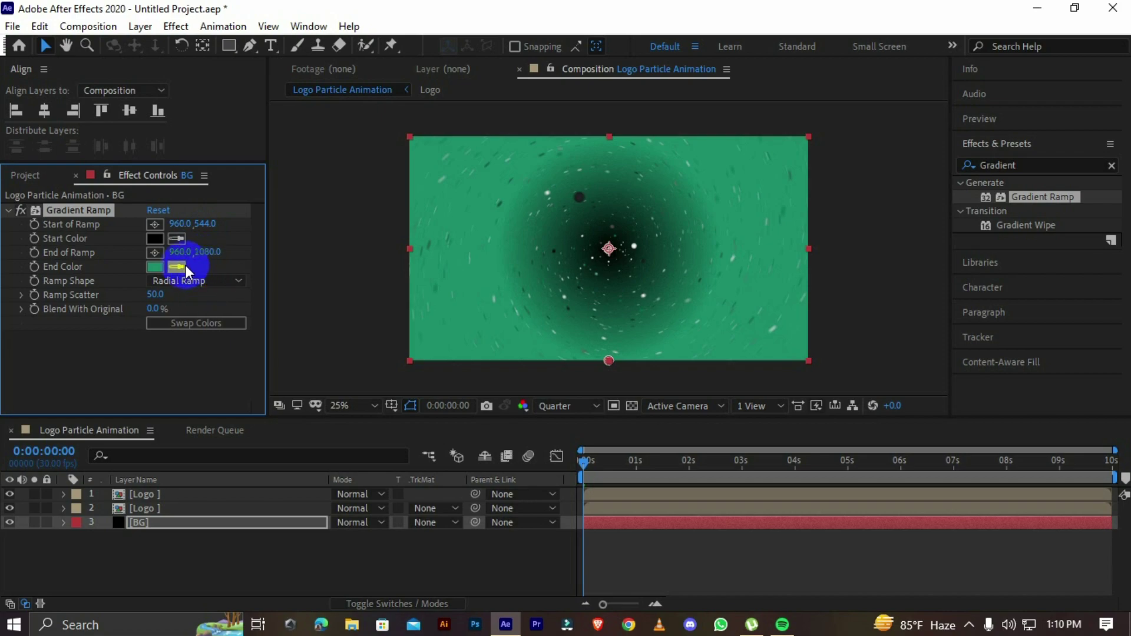
{"action": "left_click_drag", "start_coordinate": [207, 252], "coordinate": [1125, 240]}
{"action": "mouse_move", "coordinate": [890, 252]}
{"action": "left_mouse_down"}
{"action": "mouse_move", "coordinate": [194, 246]}
{"action": "mouse_move", "coordinate": [821, 245]}
{"action": "mouse_move", "coordinate": [390, 257]}
{"action": "left_mouse_up"}
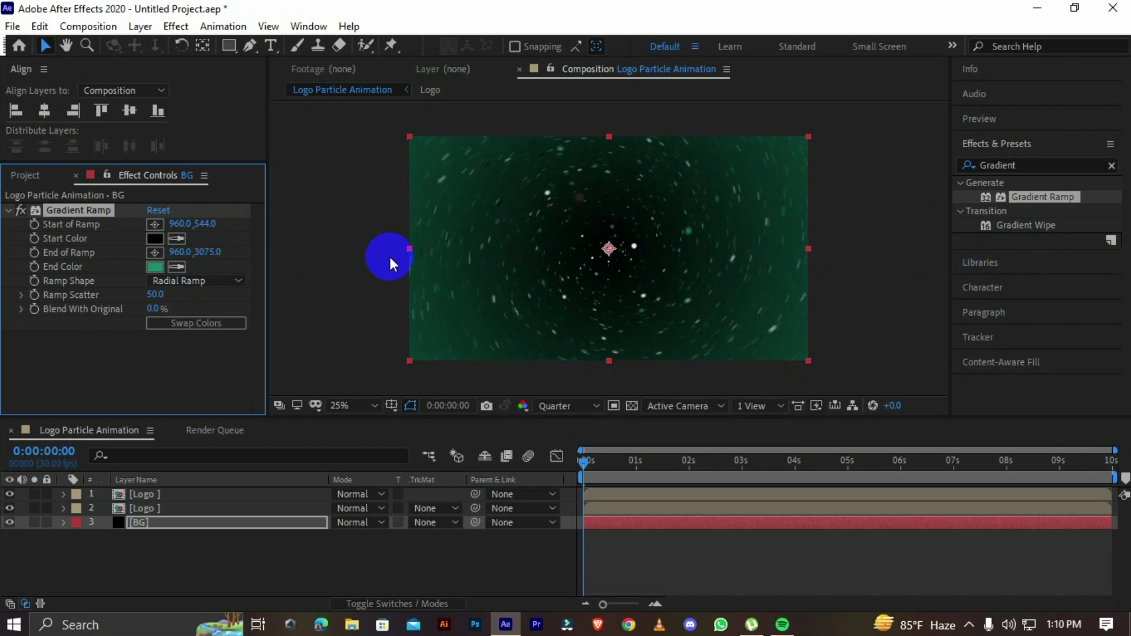
{"action": "left_click", "coordinate": [154, 267]}
{"action": "left_click_drag", "start_coordinate": [892, 534], "coordinate": [904, 566]}
{"action": "left_click", "coordinate": [1080, 392]}
Preview, confirm the 04271C end colour, and extend End of Ramp to 960, 3400.
{"action": "key", "text": "space"}
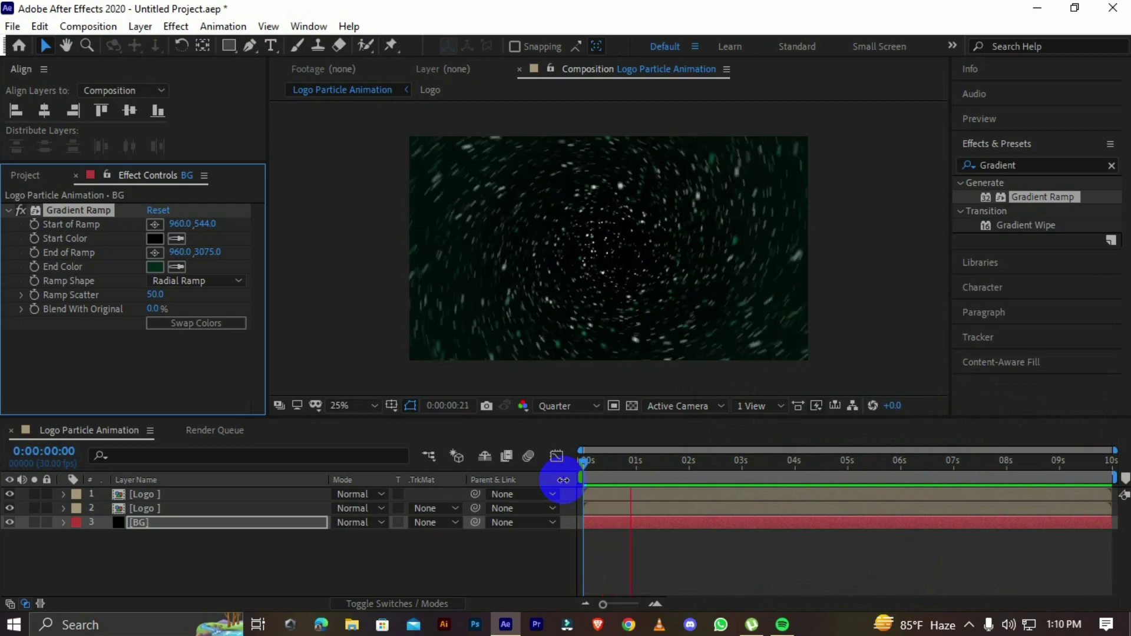
{"action": "mouse_move", "coordinate": [773, 466]}
{"action": "left_mouse_down"}
{"action": "mouse_move", "coordinate": [643, 491]}
{"action": "mouse_move", "coordinate": [766, 466]}
{"action": "left_mouse_up"}
{"action": "left_click", "coordinate": [154, 266]}
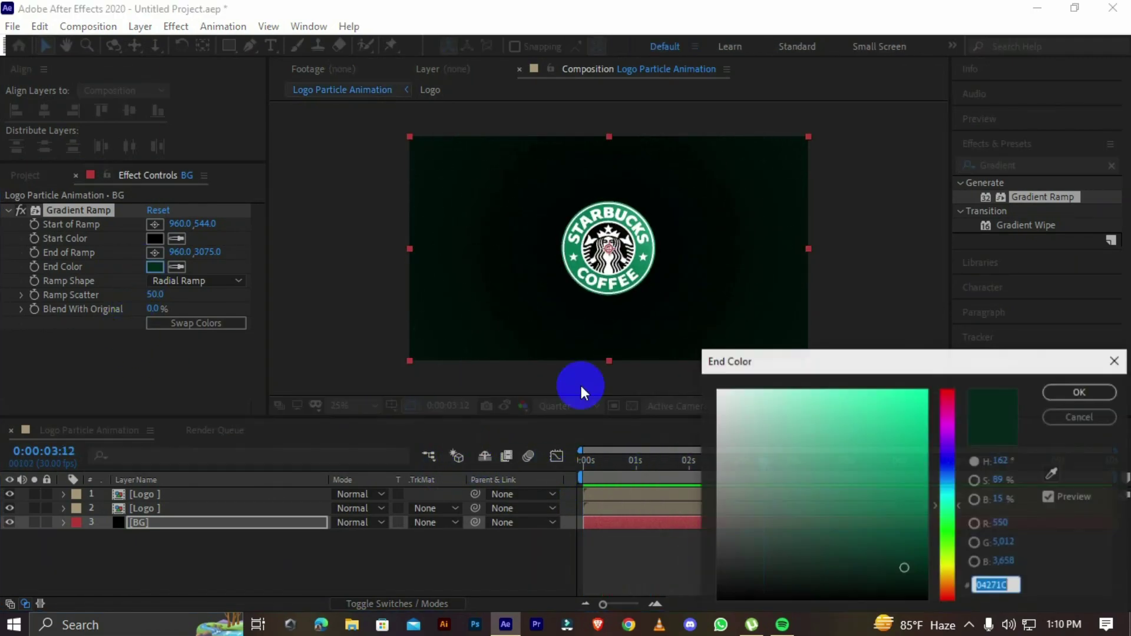
{"action": "left_click", "coordinate": [1095, 393]}
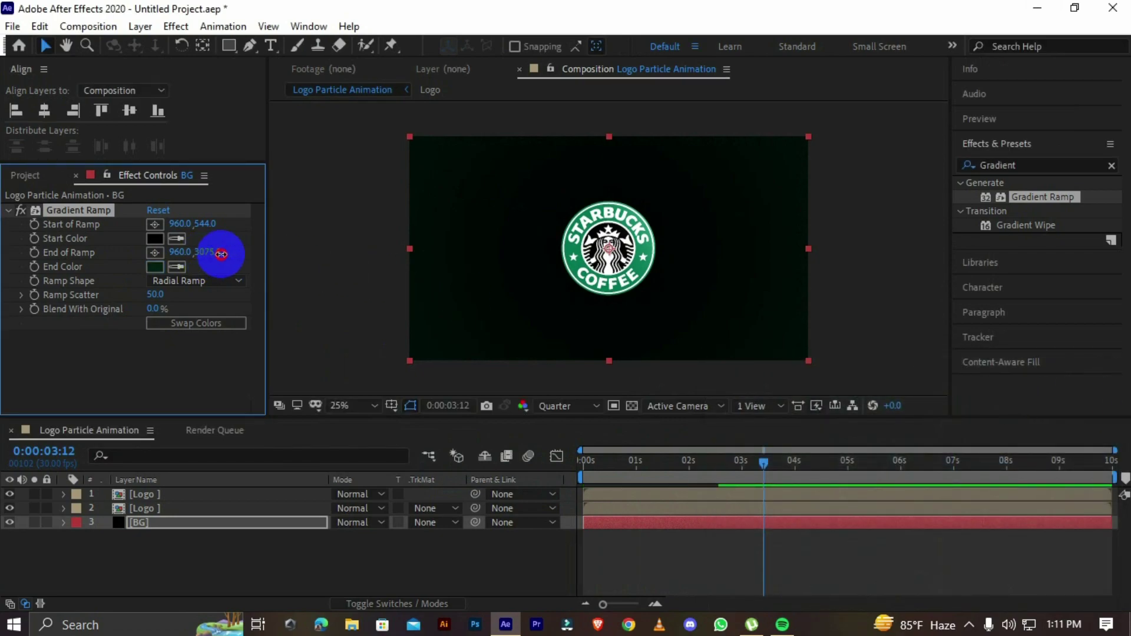
{"action": "left_click_drag", "start_coordinate": [221, 255], "coordinate": [462, 255]}
{"action": "left_click_drag", "start_coordinate": [762, 463], "coordinate": [474, 505]}
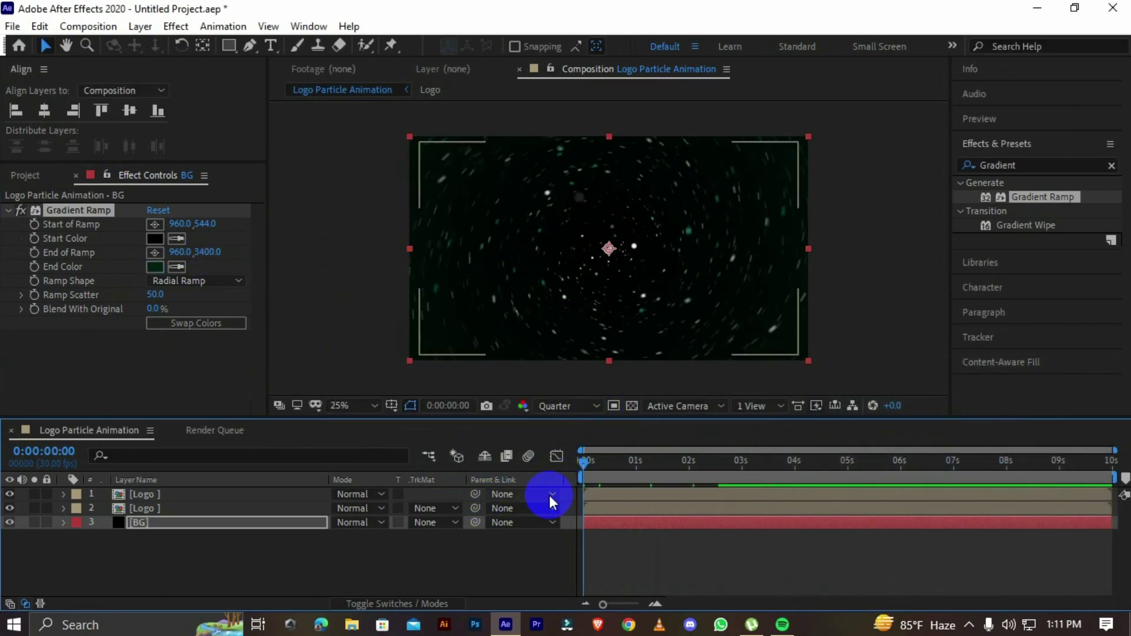
Apply the Glow effect to the second Logo layer at frame 21.
{"action": "left_click", "coordinate": [220, 509]}
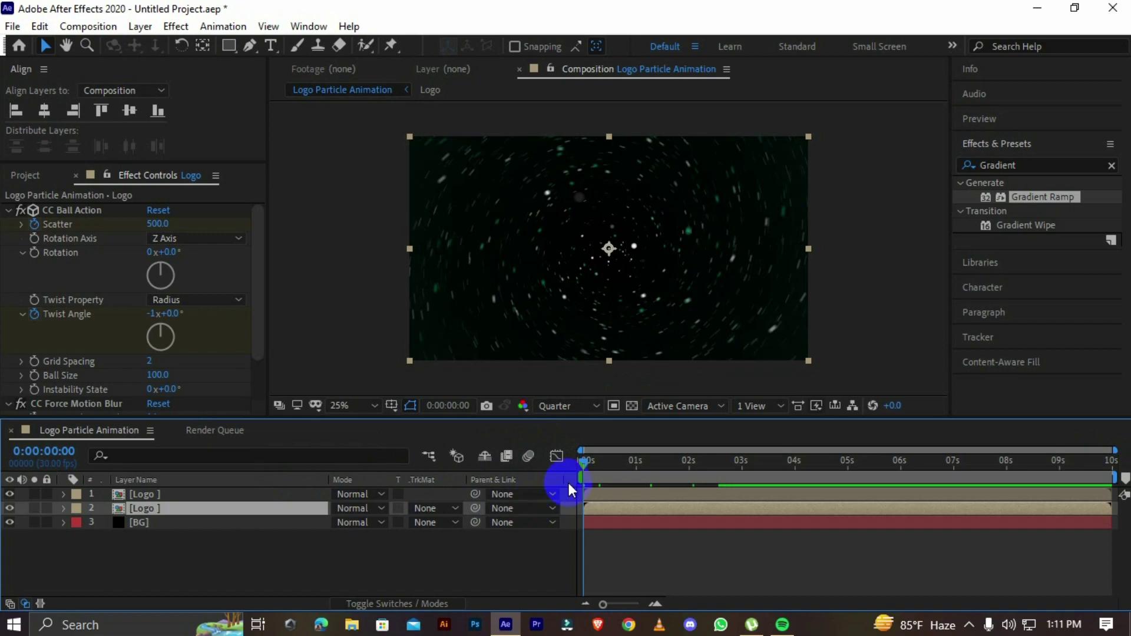
{"action": "left_click", "coordinate": [620, 464]}
{"action": "left_click", "coordinate": [1049, 166]}
{"action": "type", "text": "g"}
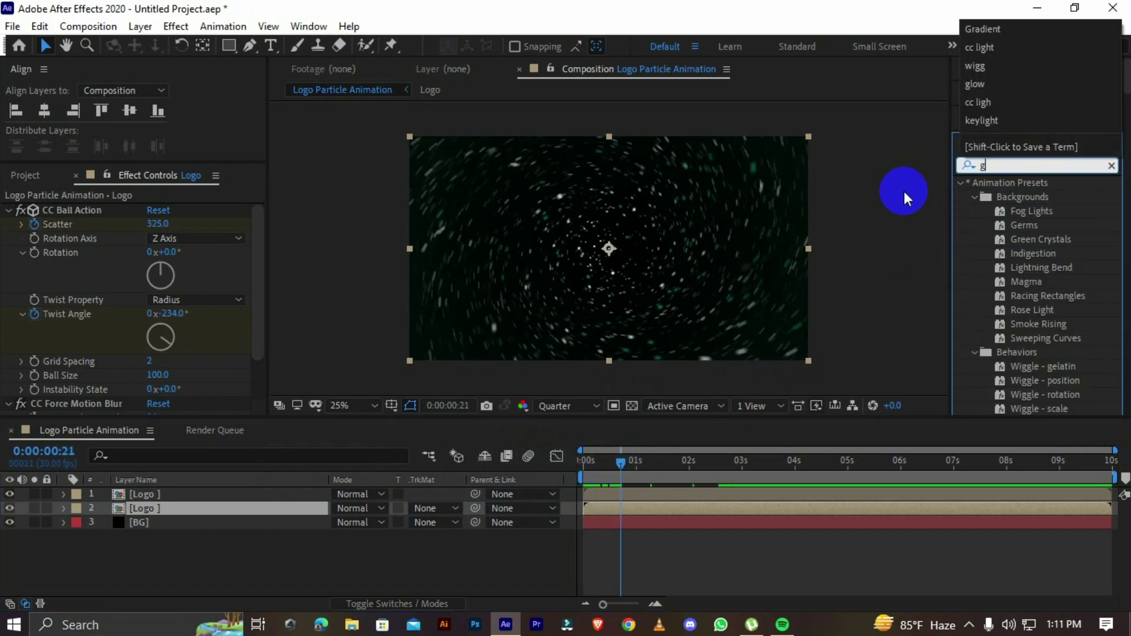
{"action": "type", "text": "low"}
{"action": "left_click_drag", "start_coordinate": [1023, 267], "coordinate": [176, 511]}
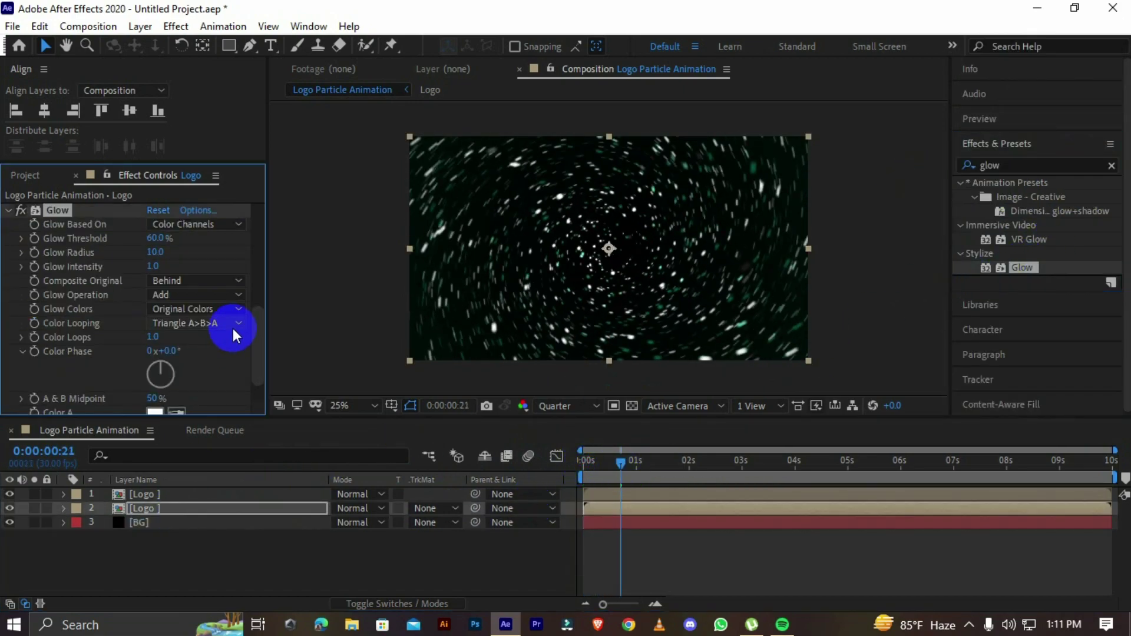
Set Glow Intensity 0.2, Threshold 100% and Radius 8, then preview the animation.
{"action": "scroll", "coordinate": [190, 328], "scroll_direction": "up", "scroll_amount": 1}
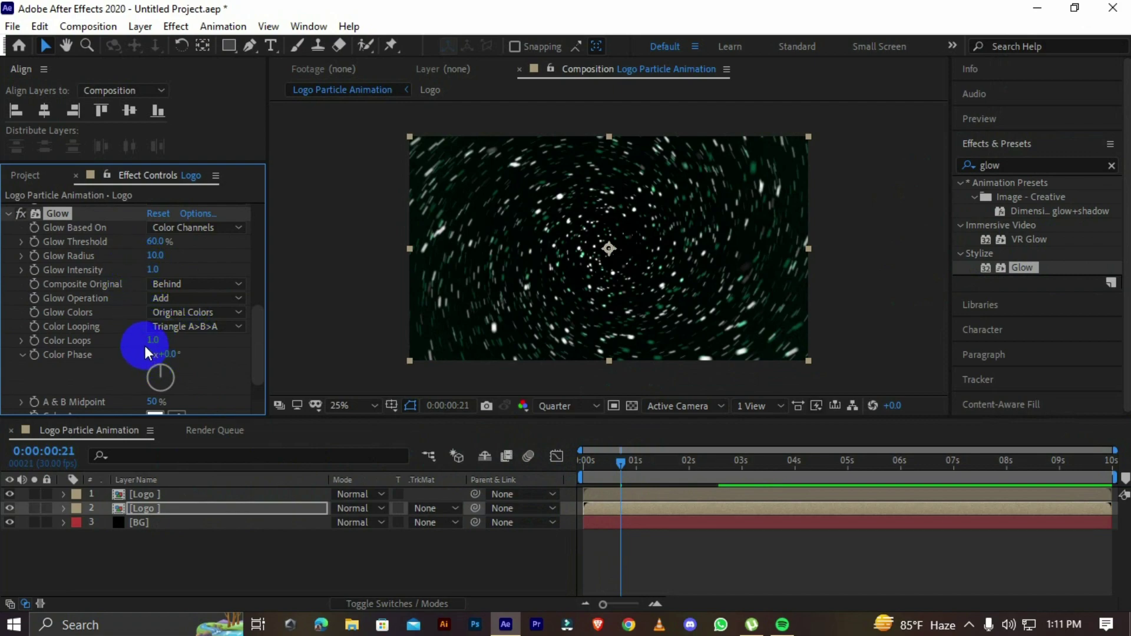
{"action": "scroll", "coordinate": [145, 353], "scroll_direction": "up", "scroll_amount": 3}
{"action": "left_click_drag", "start_coordinate": [151, 345], "coordinate": [141, 347]}
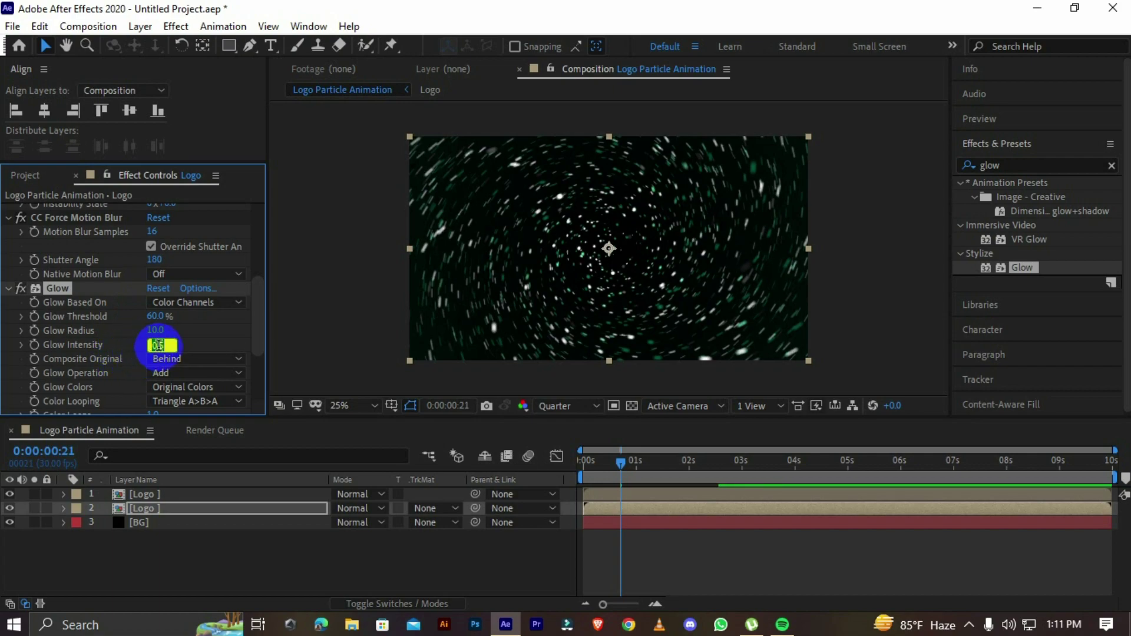
{"action": "left_click_drag", "start_coordinate": [158, 323], "coordinate": [248, 322]}
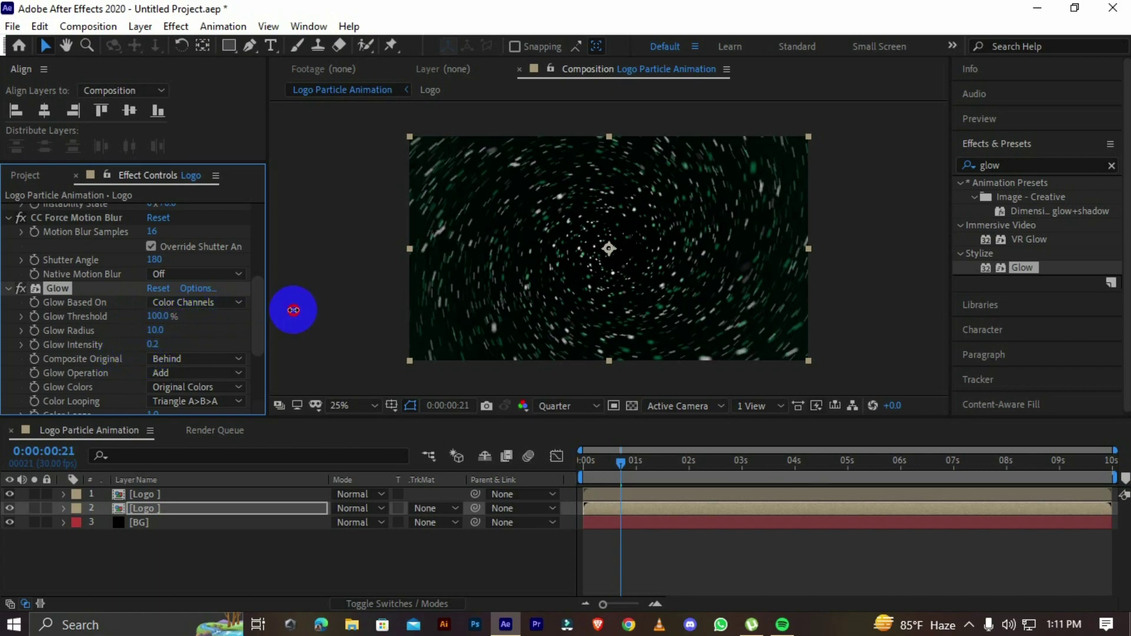
{"action": "left_click_drag", "start_coordinate": [154, 330], "coordinate": [126, 333]}
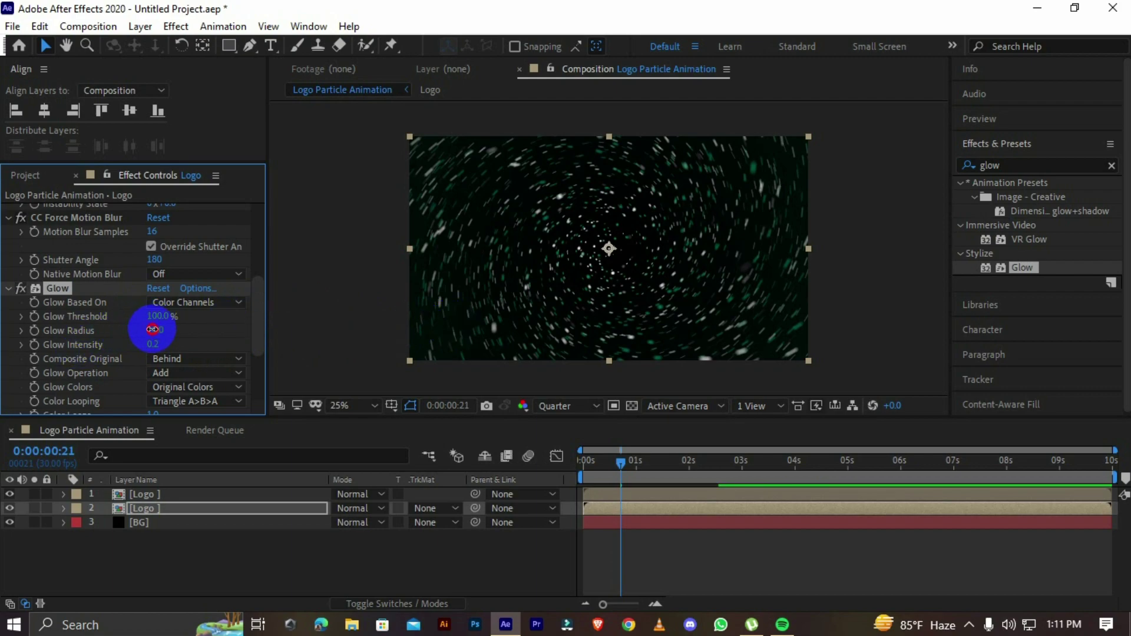
{"action": "left_click_drag", "start_coordinate": [43, 373], "coordinate": [140, 338]}
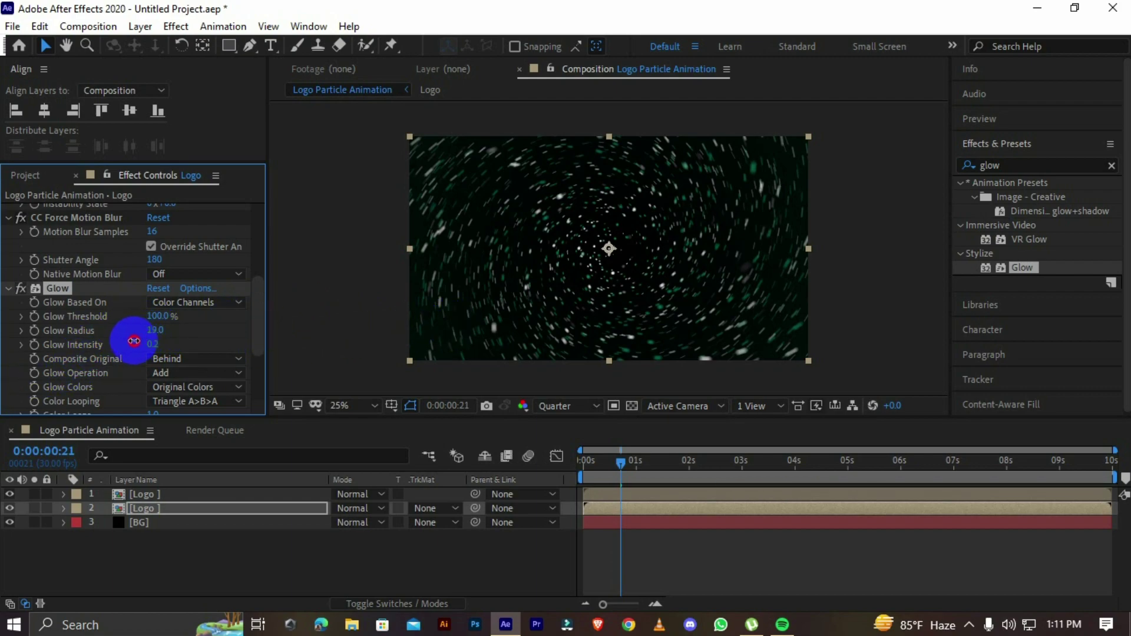
{"action": "key", "text": "space"}
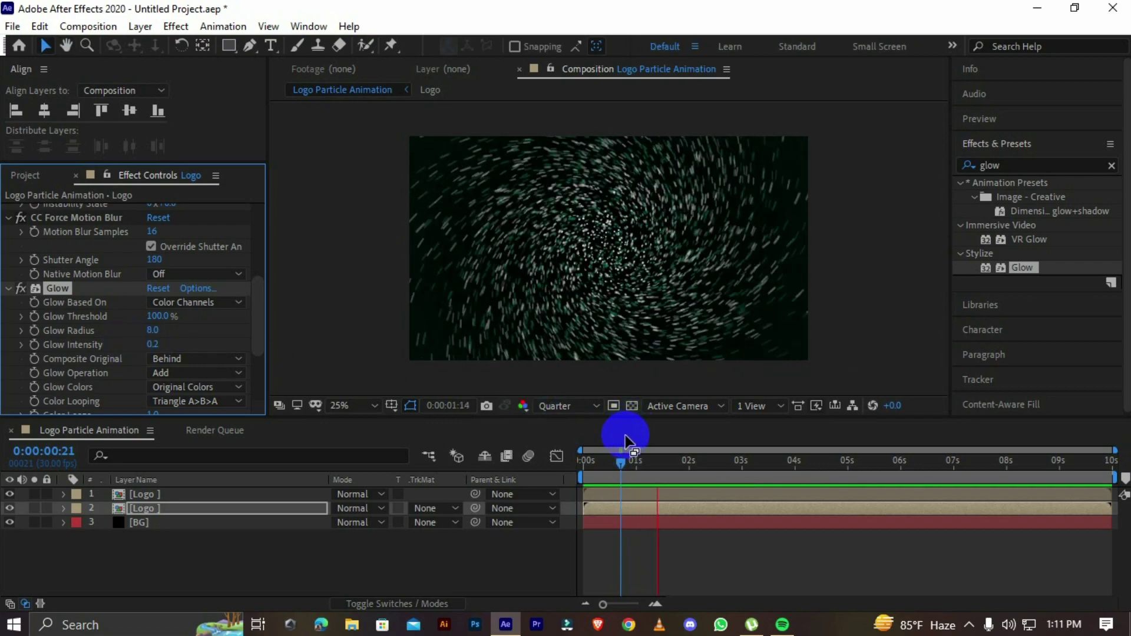